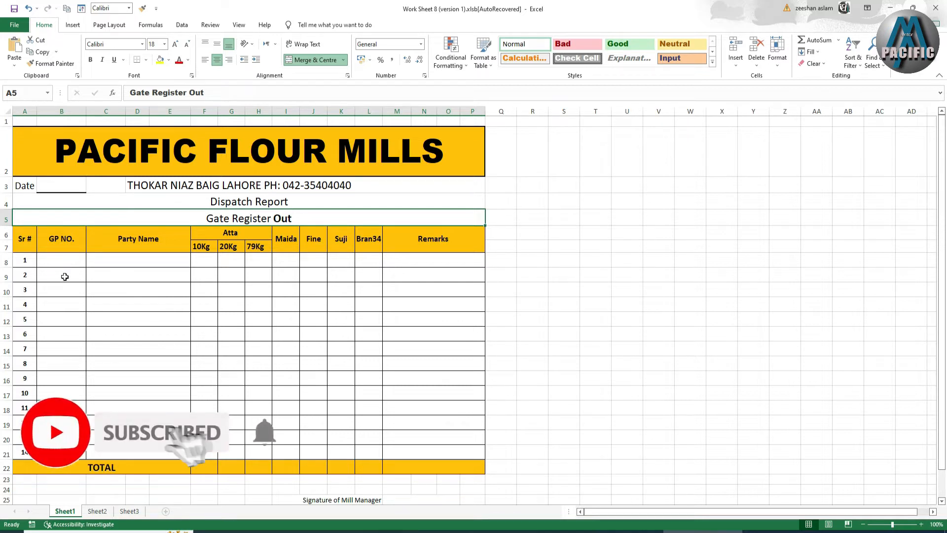
Review the Party Name, 10Kg, Atta, Maida and Fine cells in row 1 of the Sheet1 report.
click(113, 259)
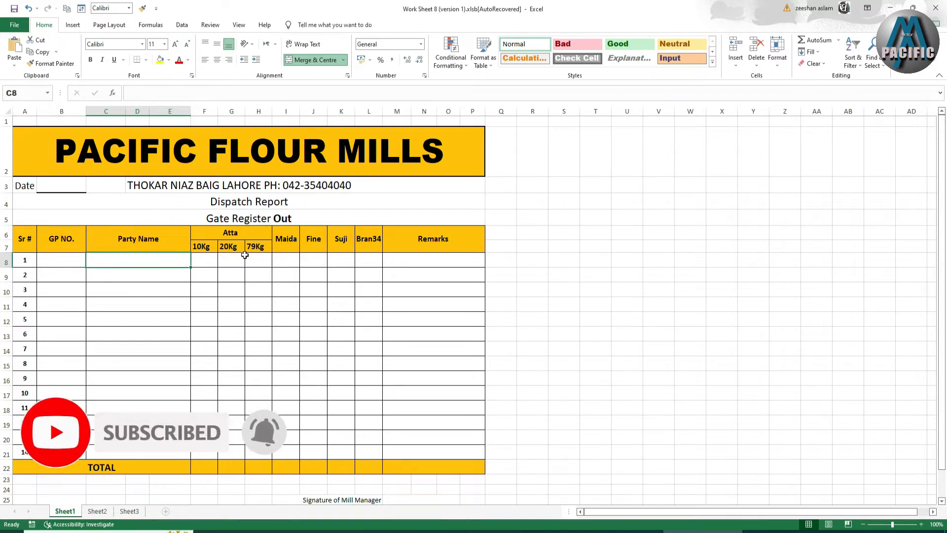
click(212, 259)
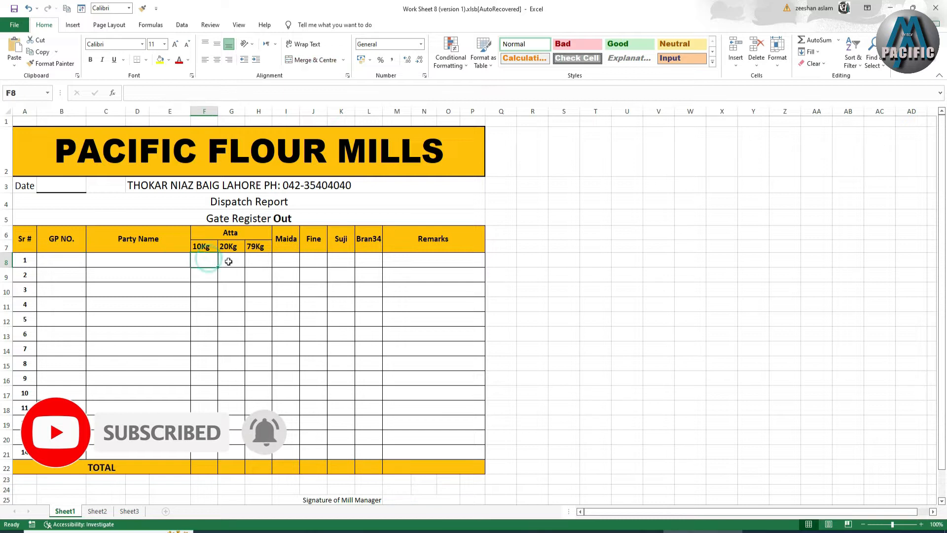
click(229, 262)
click(256, 260)
click(284, 260)
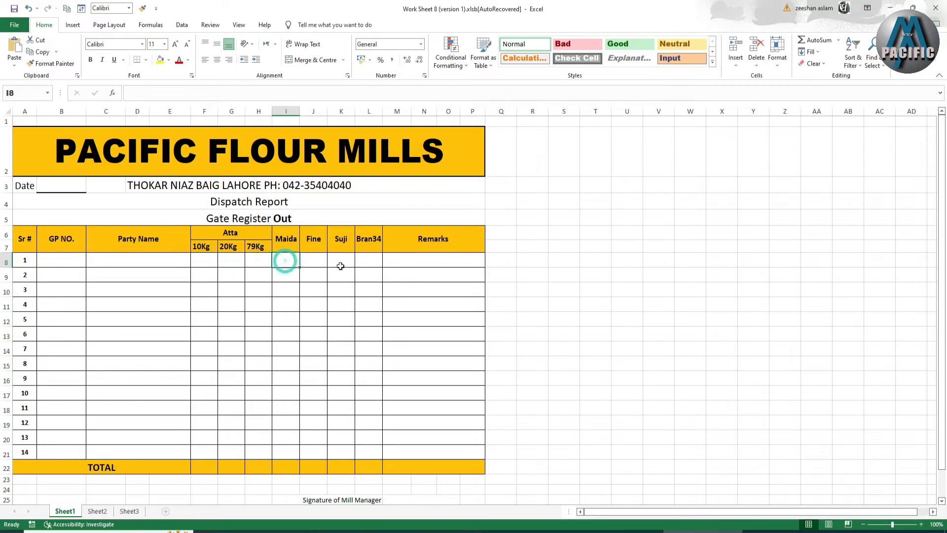
click(312, 263)
Return to the GP NO. cell, then narrow column A on Sheet2 to 5.29.
click(140, 258)
click(80, 262)
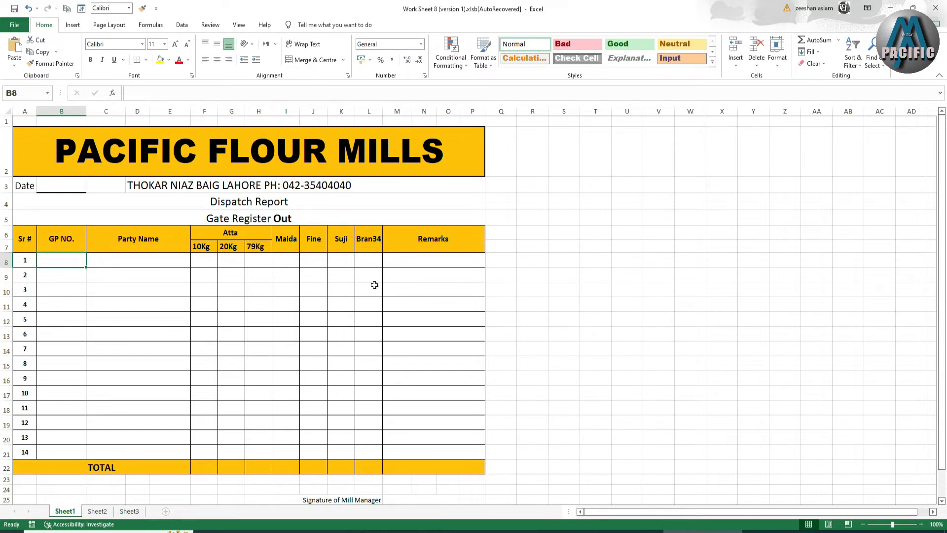
click(97, 511)
drag(45, 117, 140, 124)
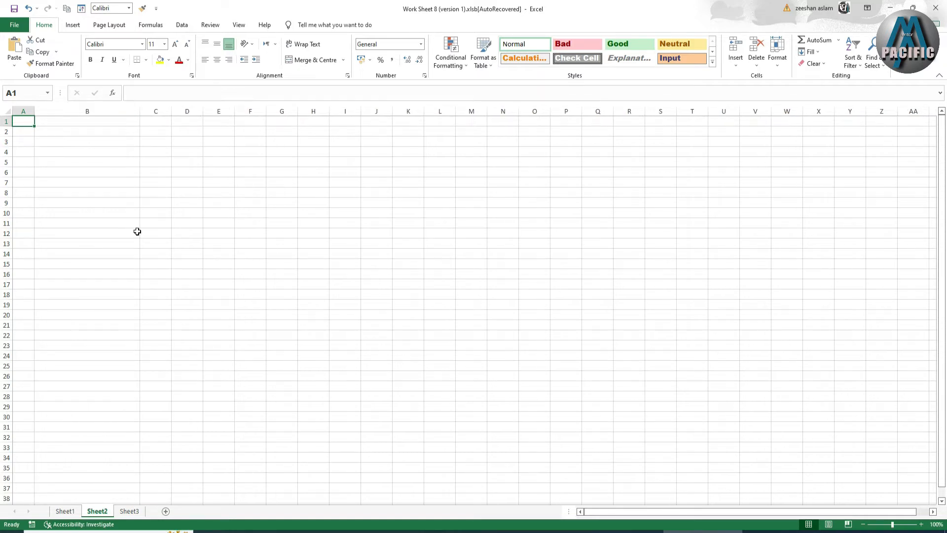
Narrow columns C through I on Sheet2 together, after checking Sheet1's layout.
click(70, 512)
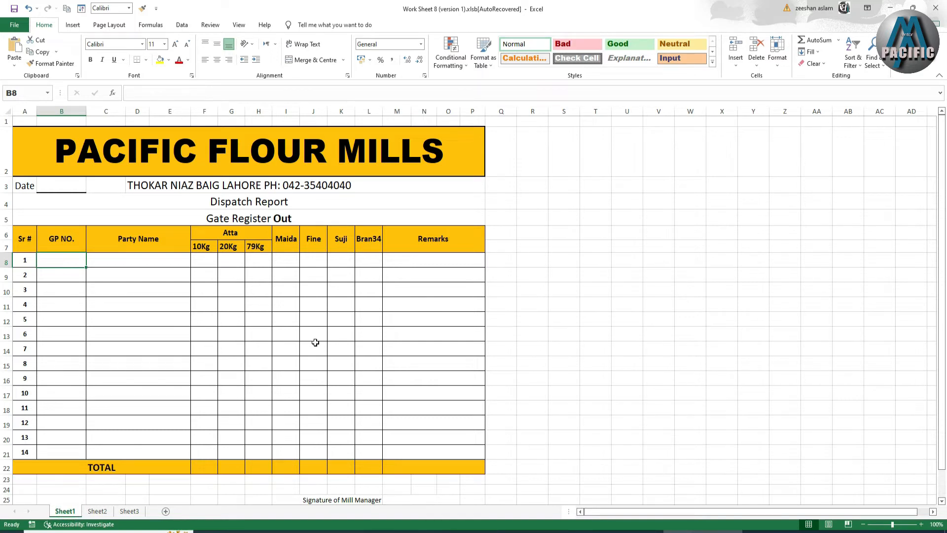
click(97, 511)
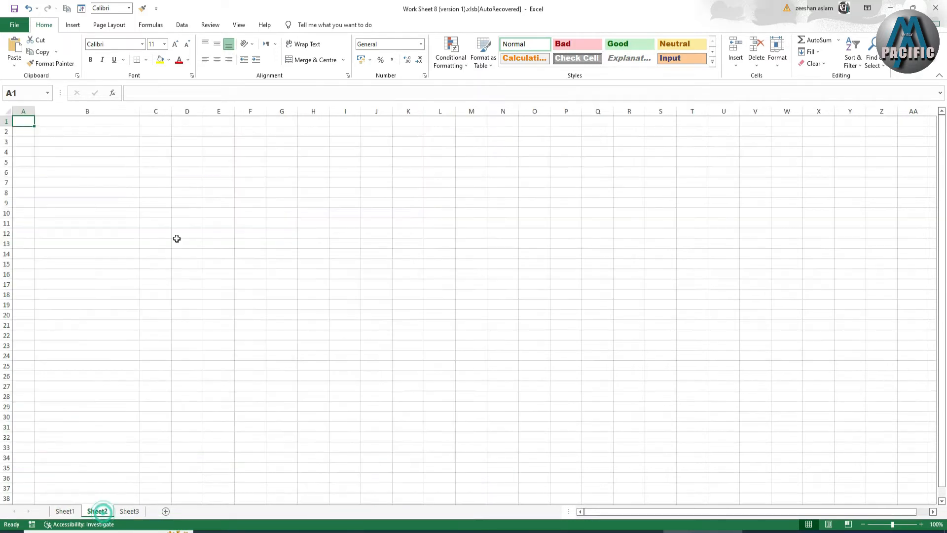
click(150, 112)
drag(150, 112, 354, 113)
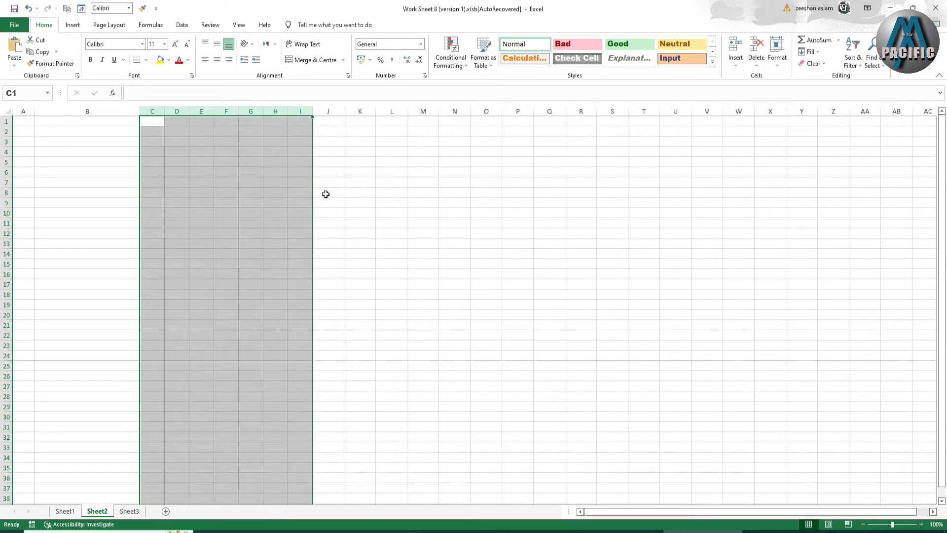
Widen column J to 17.00 and make row 1 much shorter.
click(65, 511)
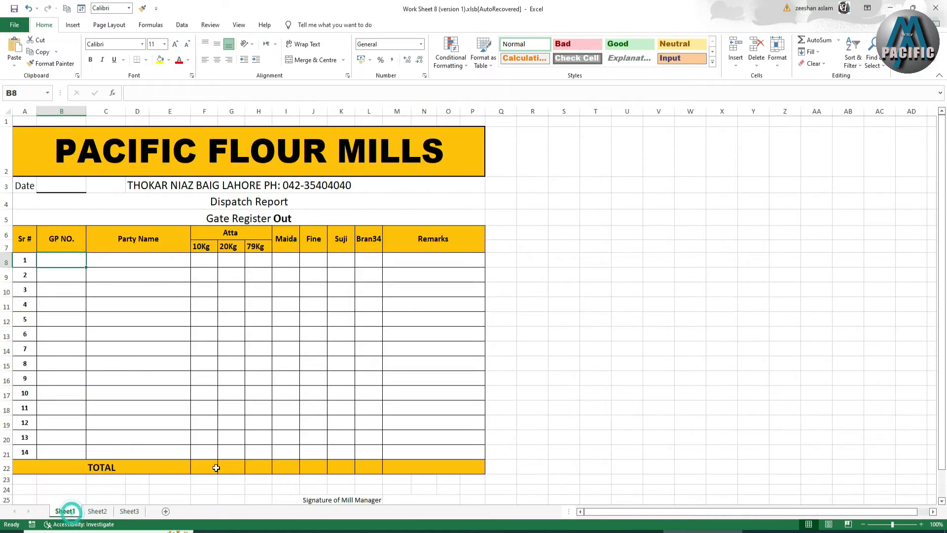
click(94, 512)
drag(343, 113, 419, 113)
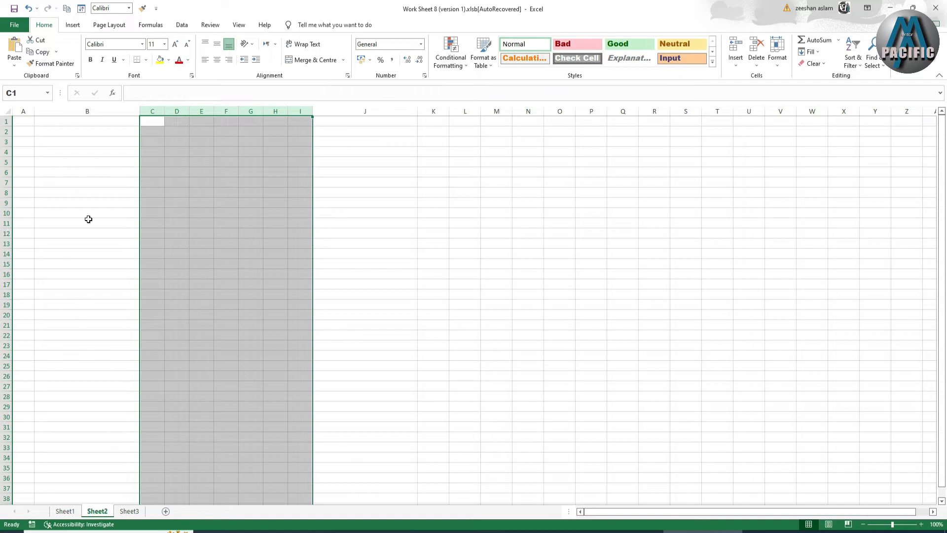
drag(10, 127, 380, 133)
Merge and centre A2:J2 into one title cell.
click(312, 60)
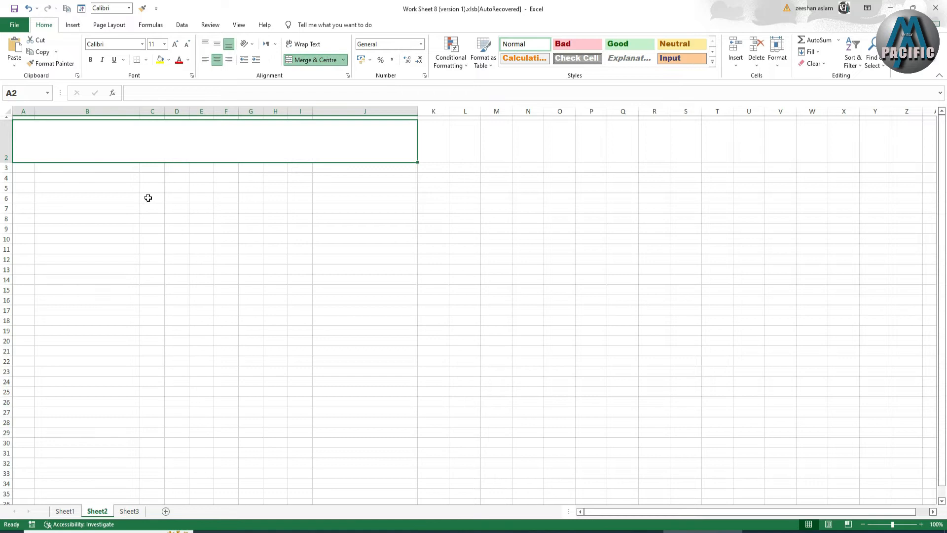
click(26, 170)
click(26, 178)
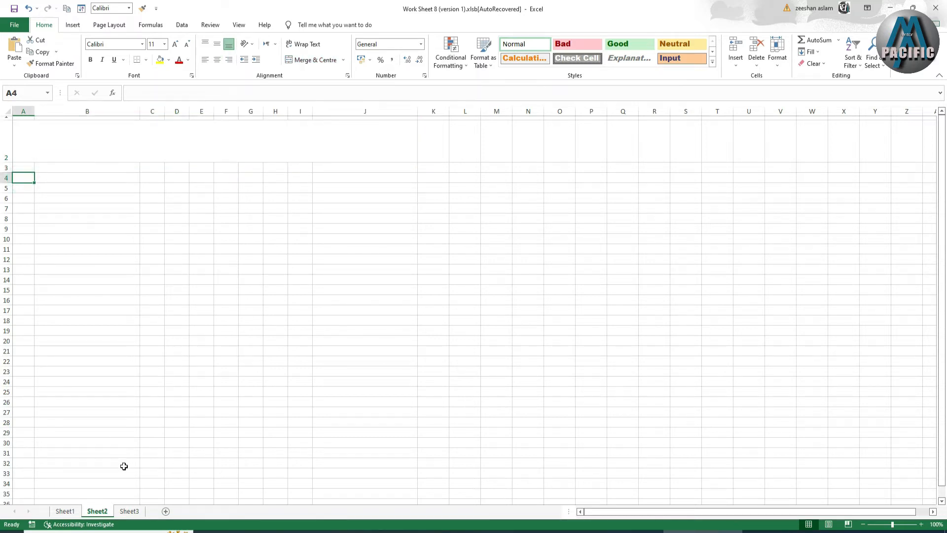
click(64, 511)
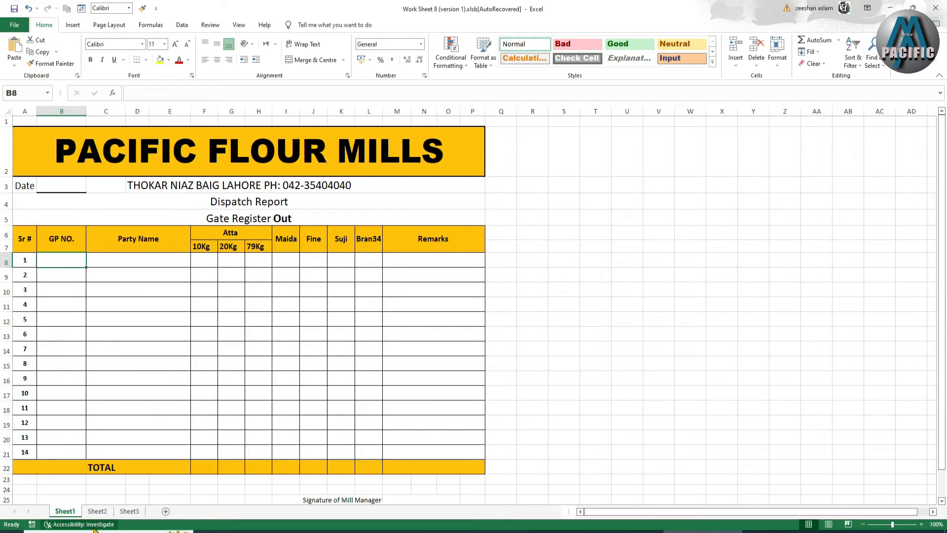
click(98, 511)
Merge and centre C3:J3 and A4:J4.
drag(156, 167, 357, 171)
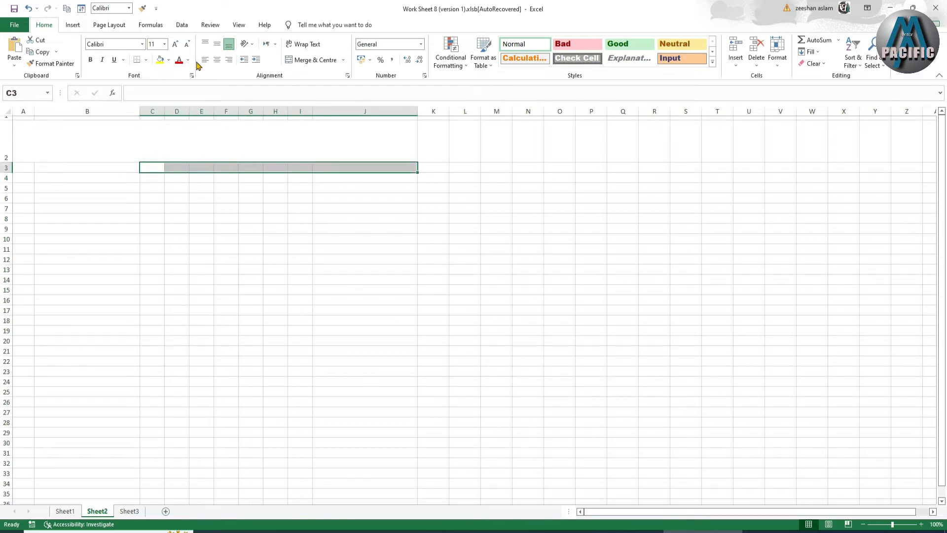
click(312, 60)
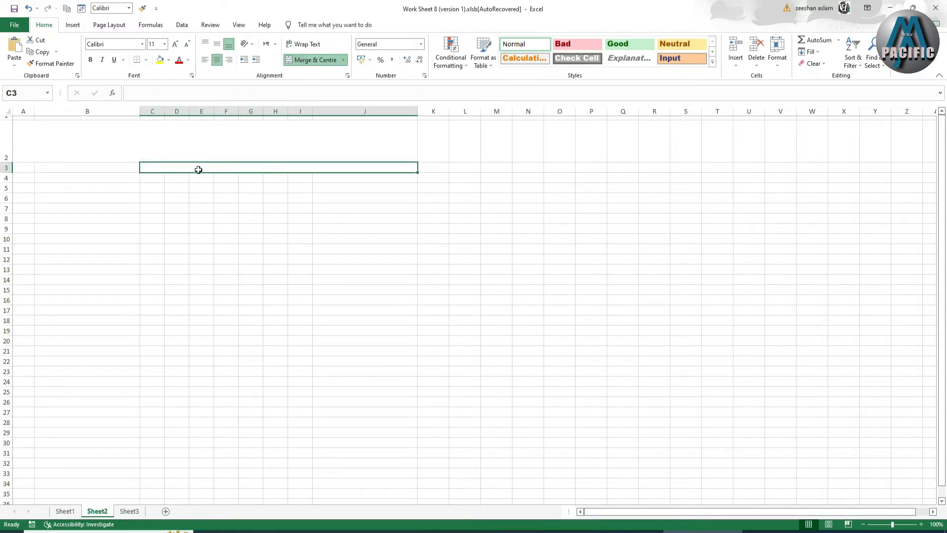
drag(23, 179, 339, 172)
click(308, 61)
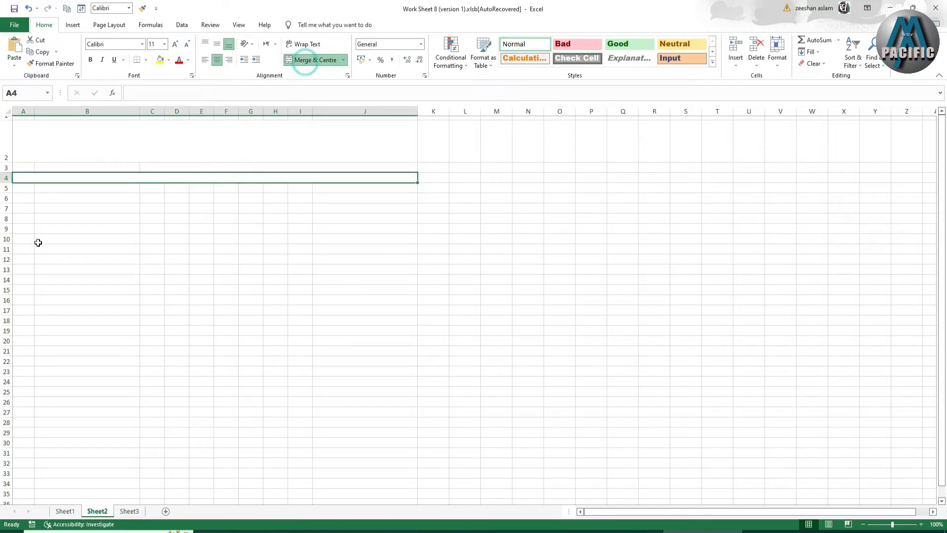
Make rows 3 and 4 taller and widen column A slightly.
drag(6, 168, 9, 189)
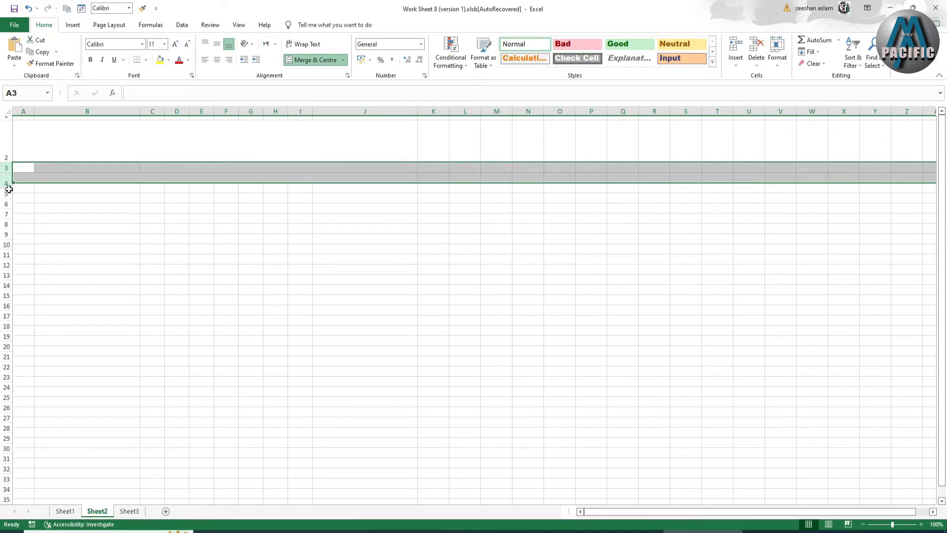
click(8, 189)
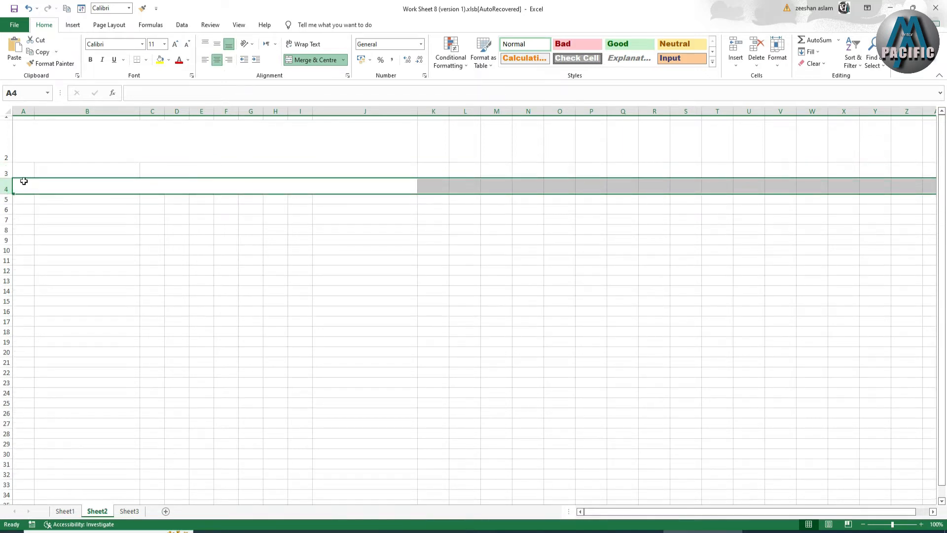
drag(34, 112, 36, 111)
click(66, 511)
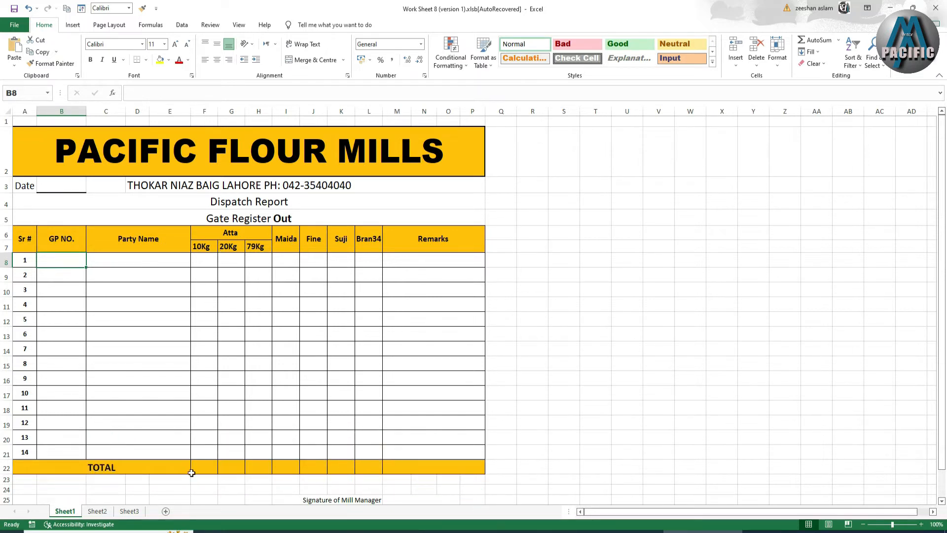
Merge C5:E5 across, and merge F5:F6, G5:G6, H5:H6 and I5:I6 vertically.
click(97, 511)
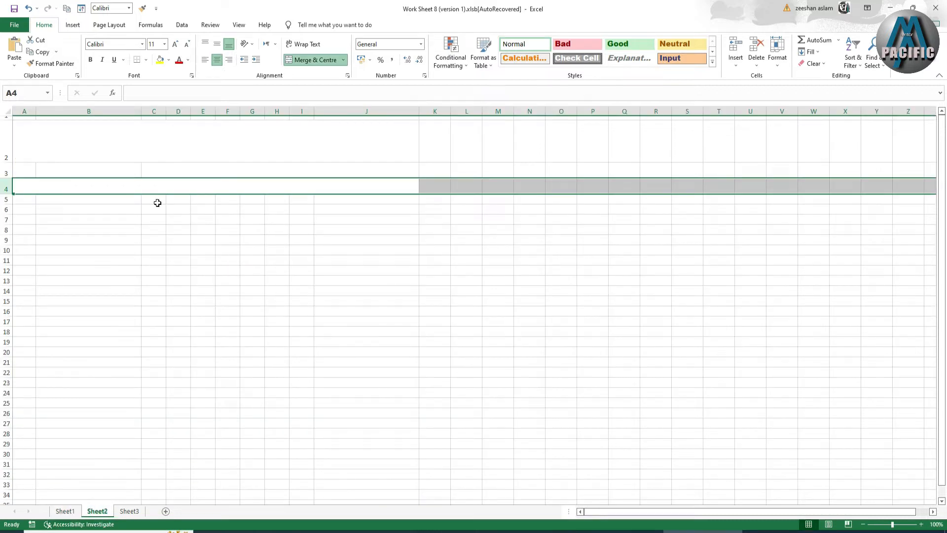
drag(155, 199, 208, 207)
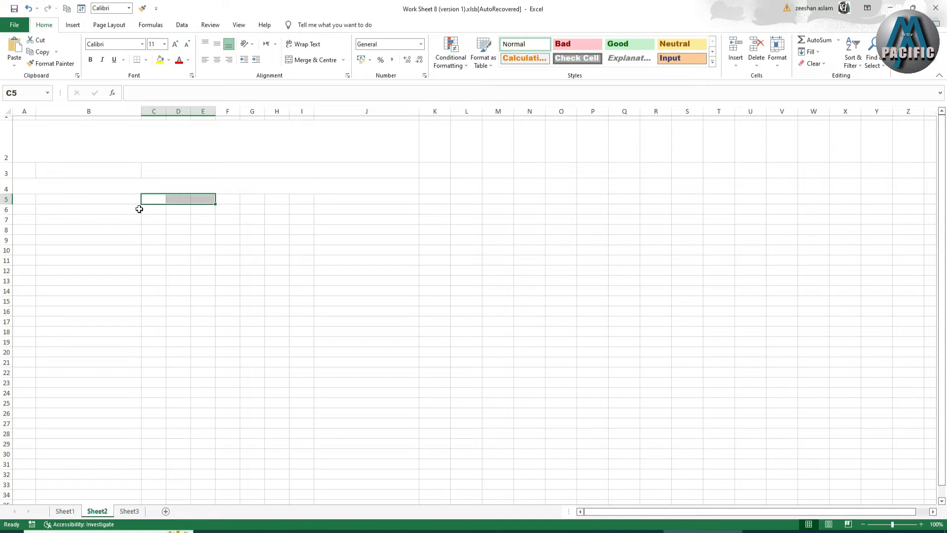
click(313, 61)
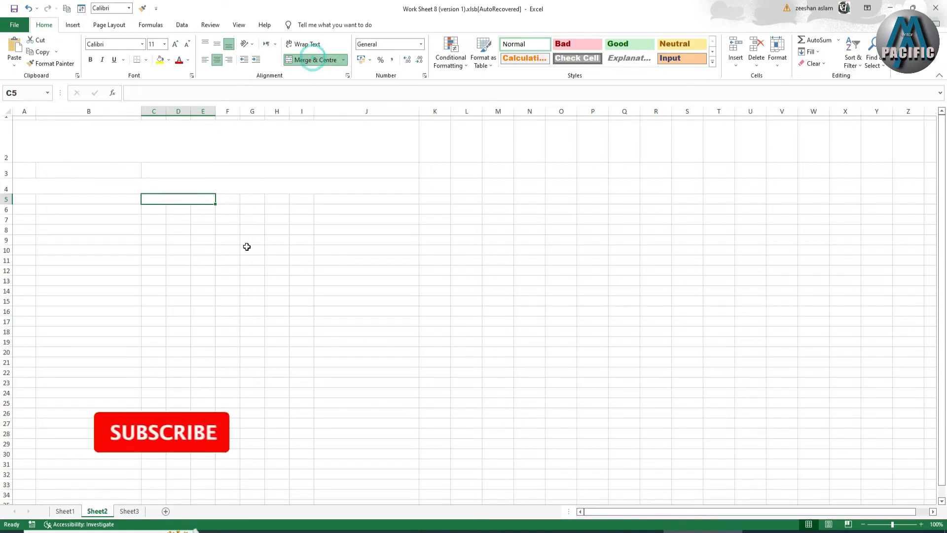
drag(230, 202, 306, 207)
click(312, 60)
click(314, 59)
click(303, 62)
click(308, 60)
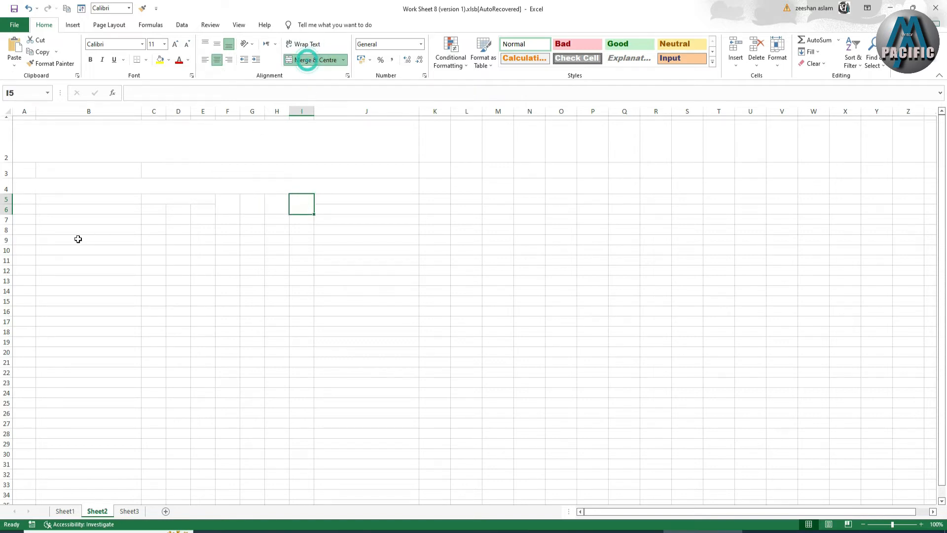
Merge B5:B6, A5:A6 and J5:J6 vertically into single header cells.
drag(25, 200, 101, 211)
click(101, 202)
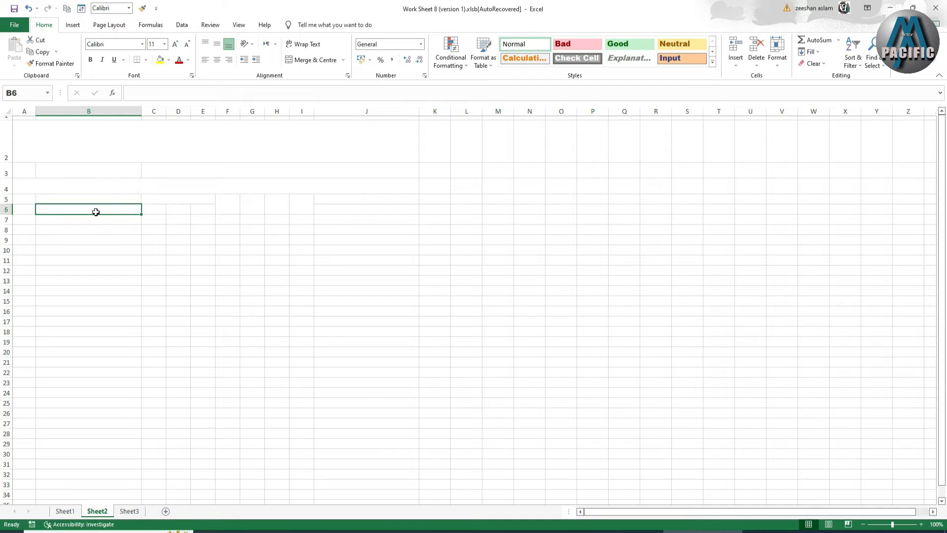
drag(93, 201, 94, 208)
click(310, 64)
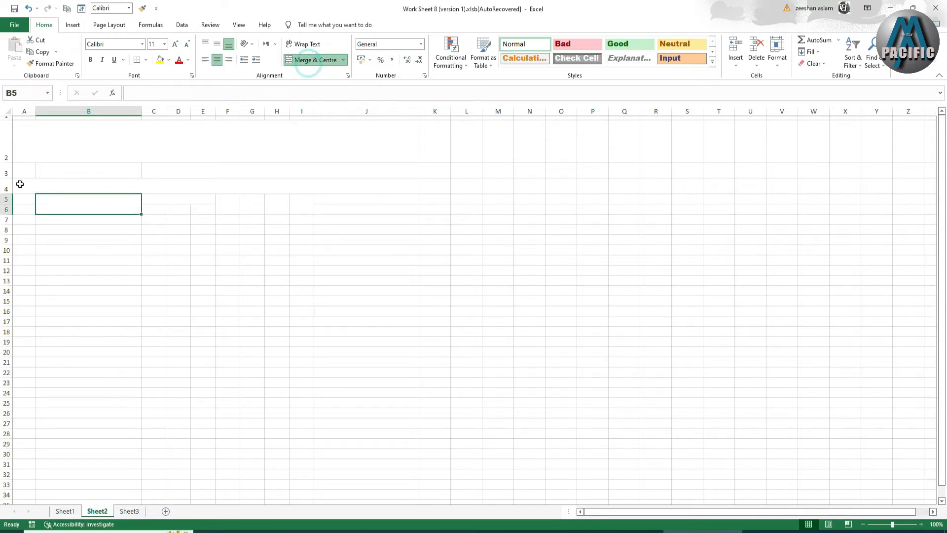
drag(21, 197, 21, 208)
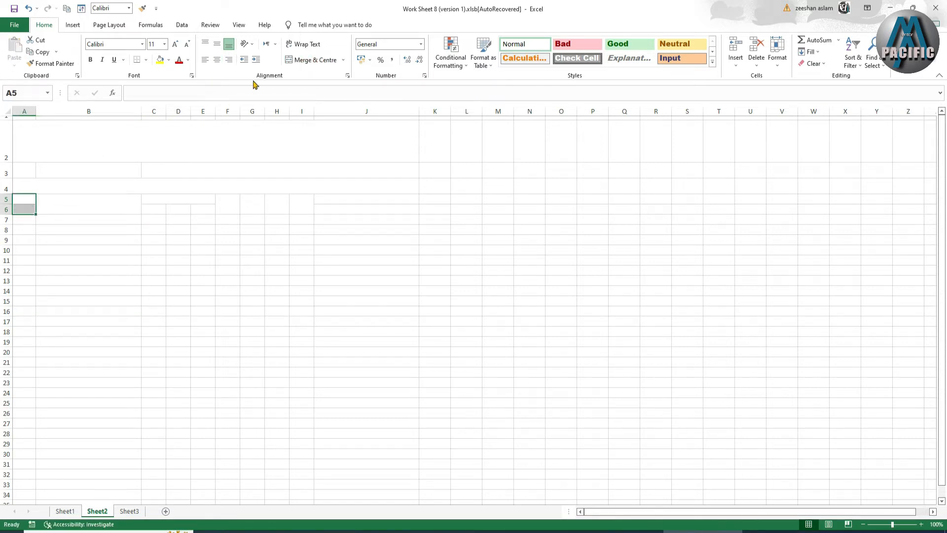
click(310, 60)
drag(323, 196, 318, 206)
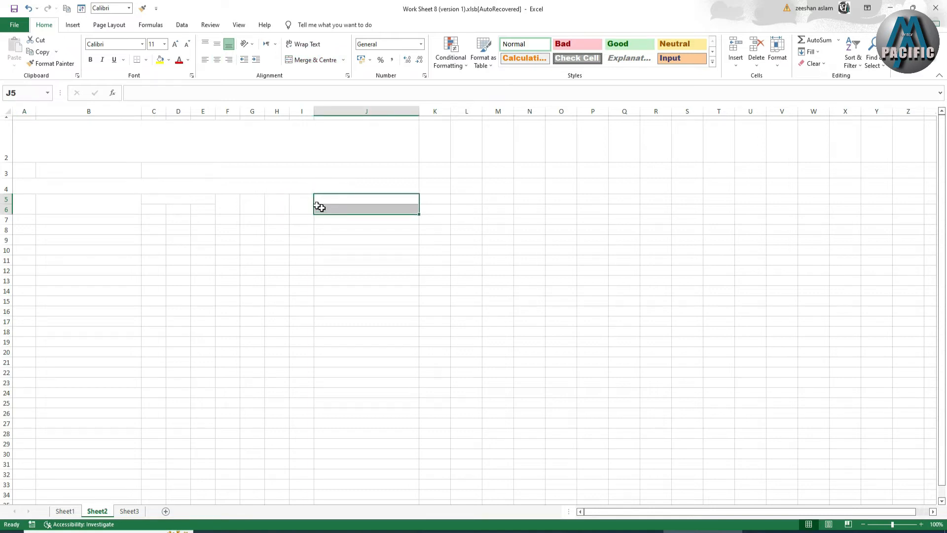
click(310, 59)
drag(23, 203, 356, 216)
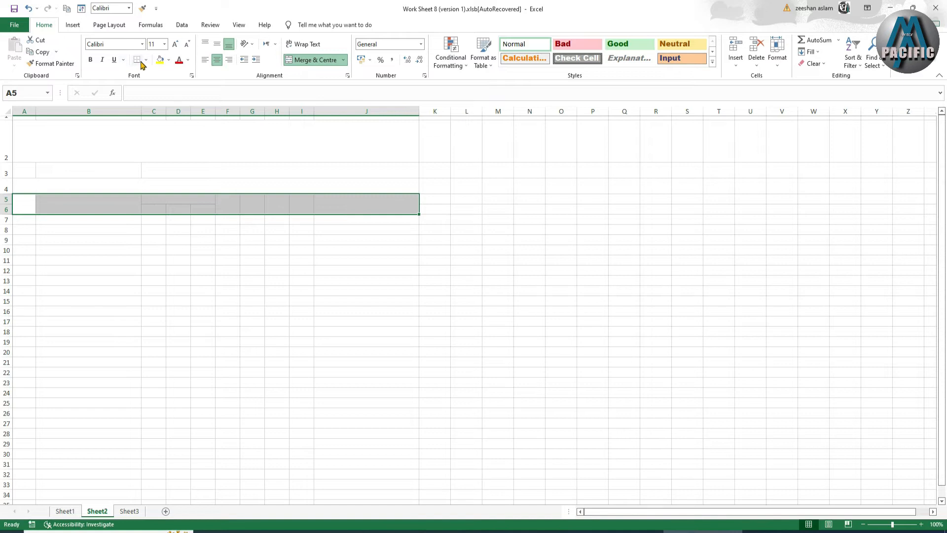
Apply All Borders to every cell of header block A5:J6.
click(146, 60)
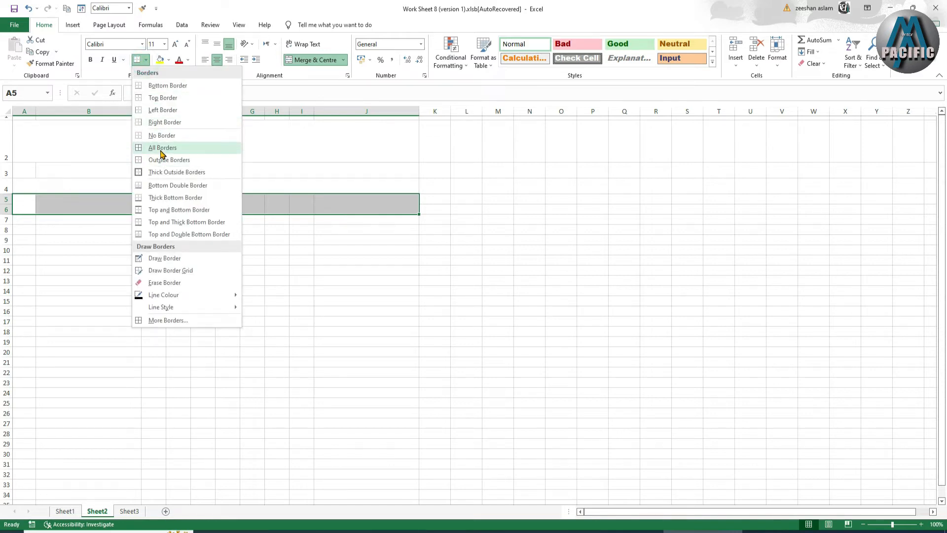
click(163, 147)
click(157, 290)
drag(6, 219, 9, 364)
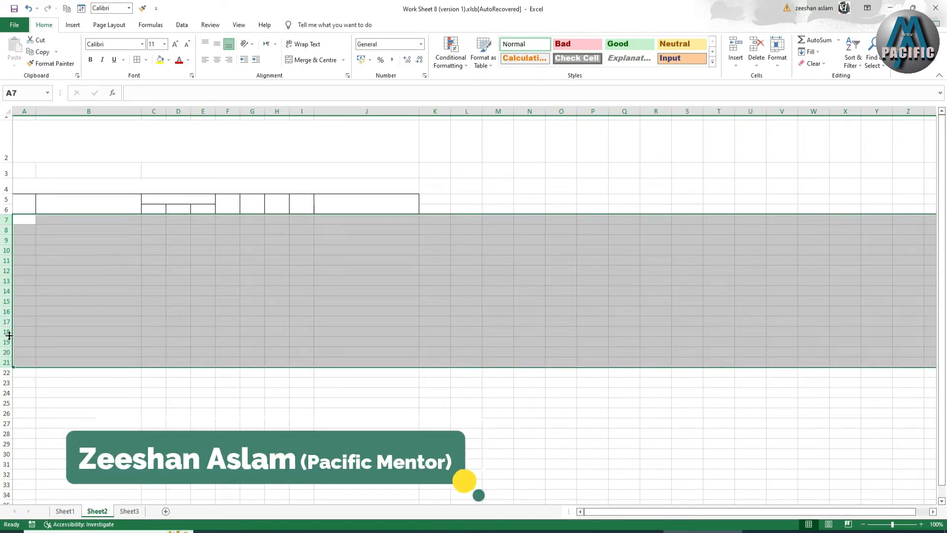
Make data rows 7–21 taller.
drag(10, 296, 7, 321)
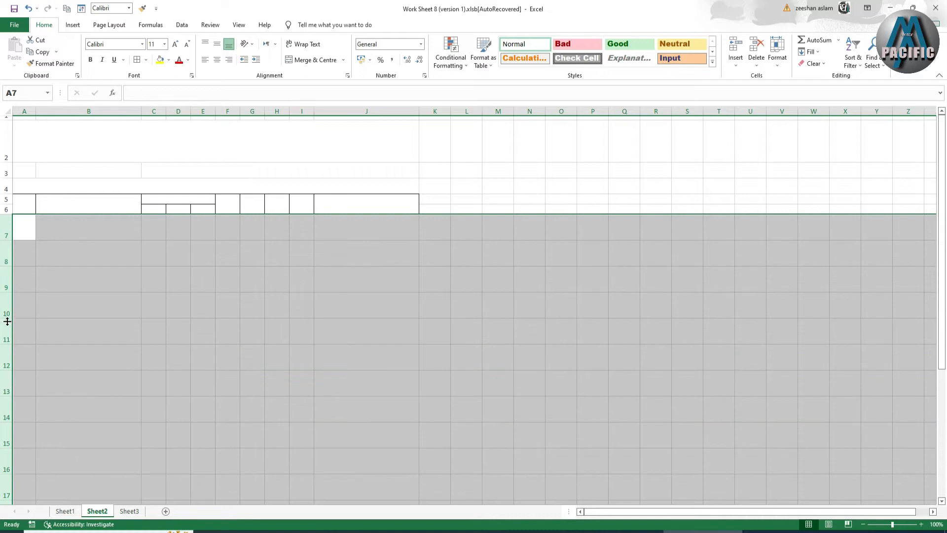
click(5, 306)
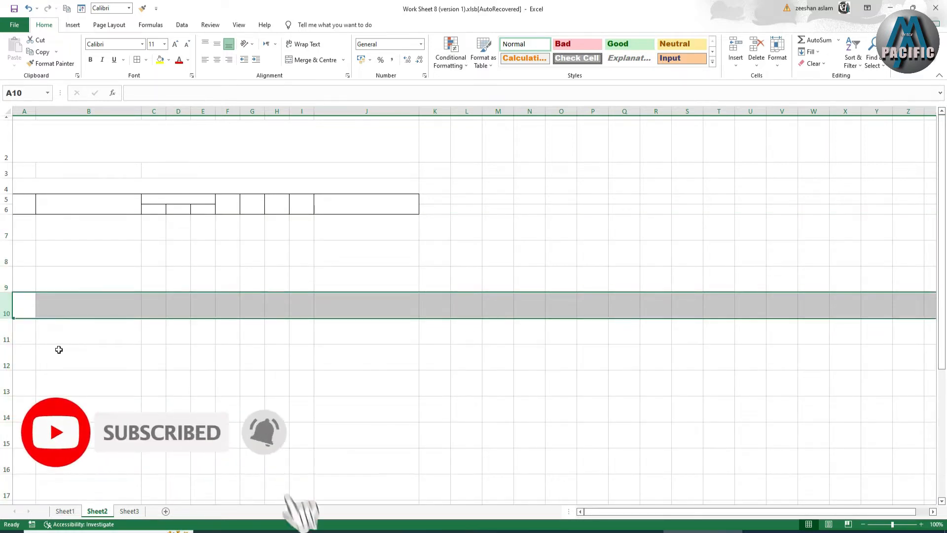
key(ctrl+z)
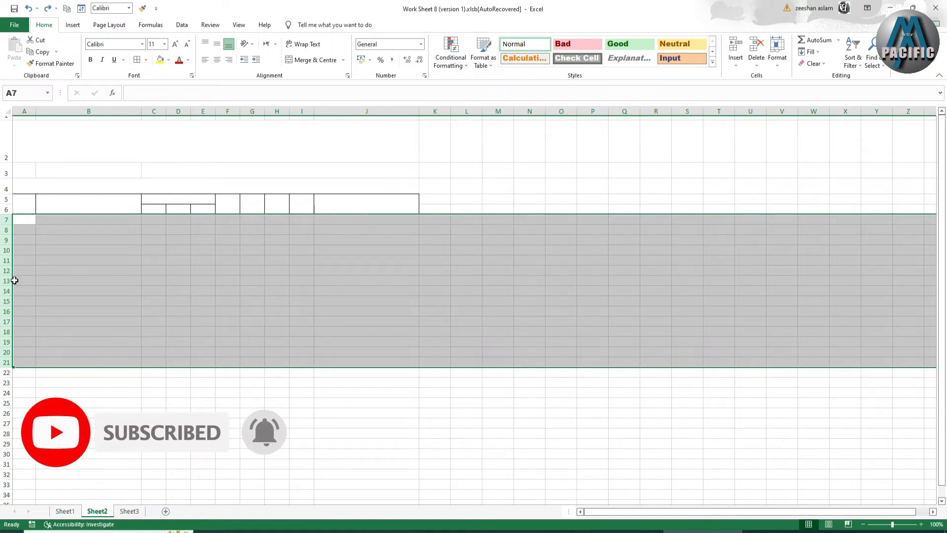
drag(10, 278, 10, 318)
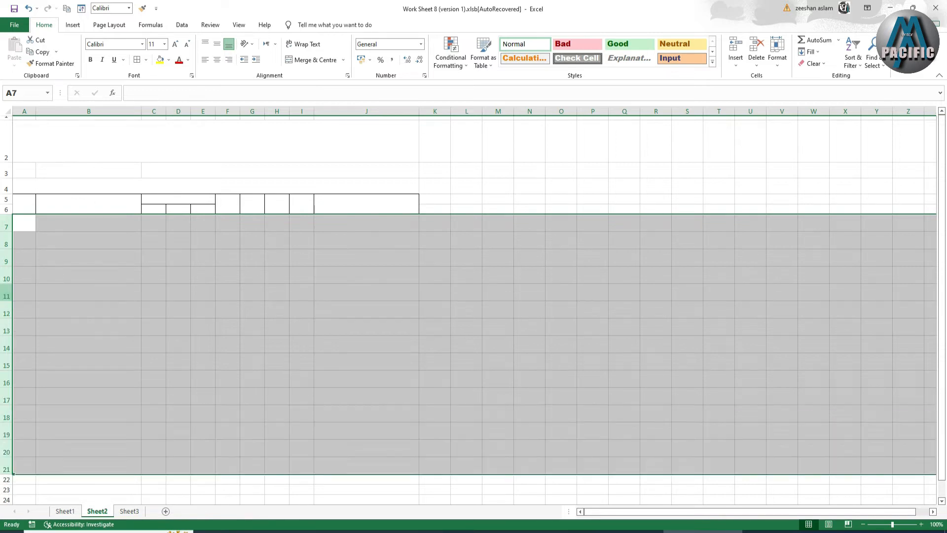
scroll(21, 308, down, 1)
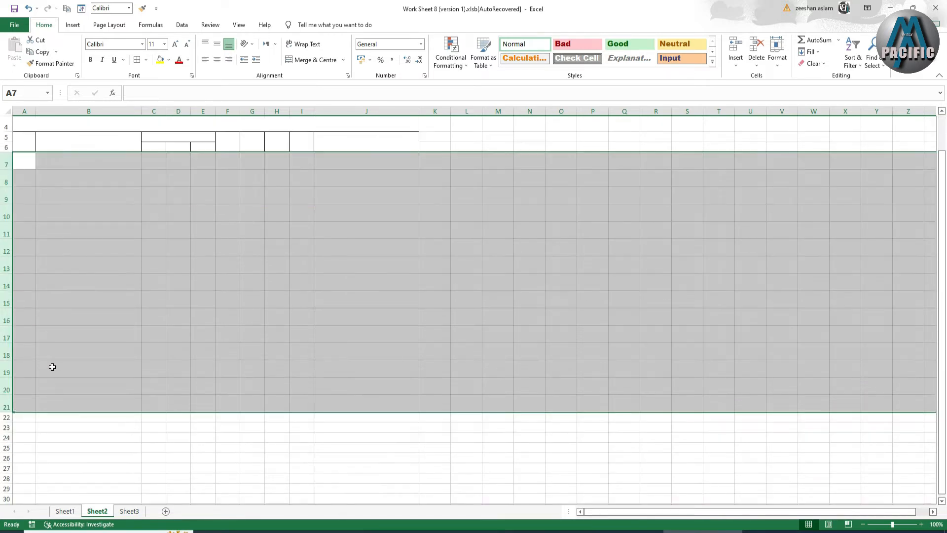
Merge A21:B21 into one cell for the totals label.
click(24, 421)
drag(23, 404, 88, 401)
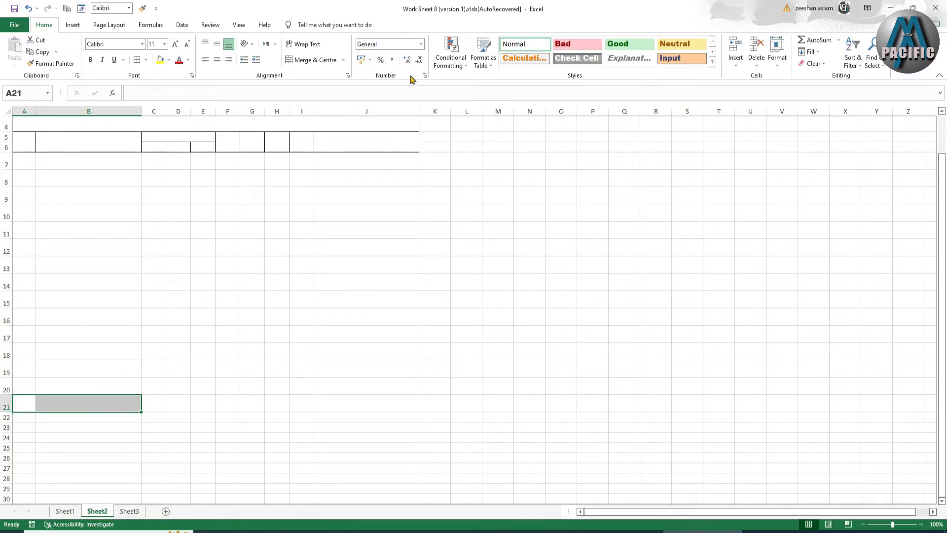
click(306, 60)
scroll(110, 384, up, 1)
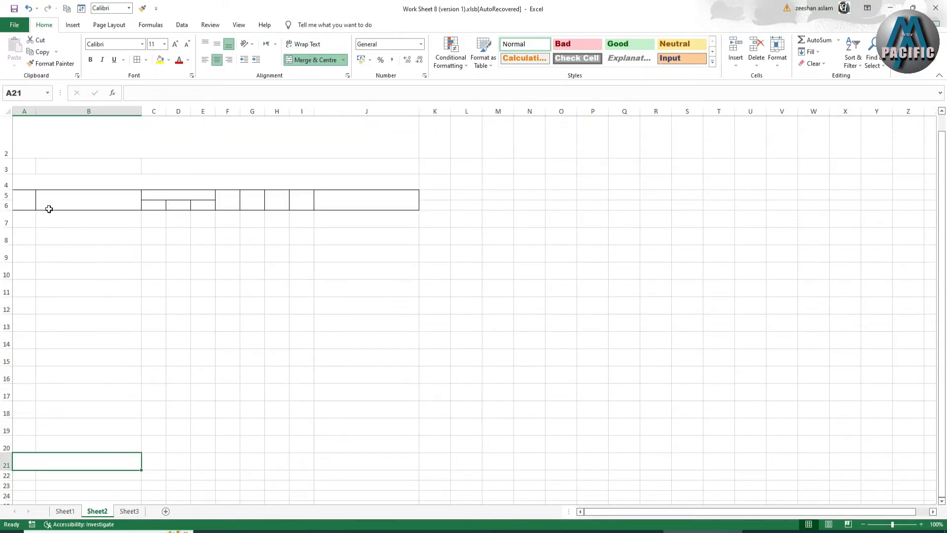
Heighten header row 6 and fill header rows A5:J6 orange.
drag(11, 210, 366, 202)
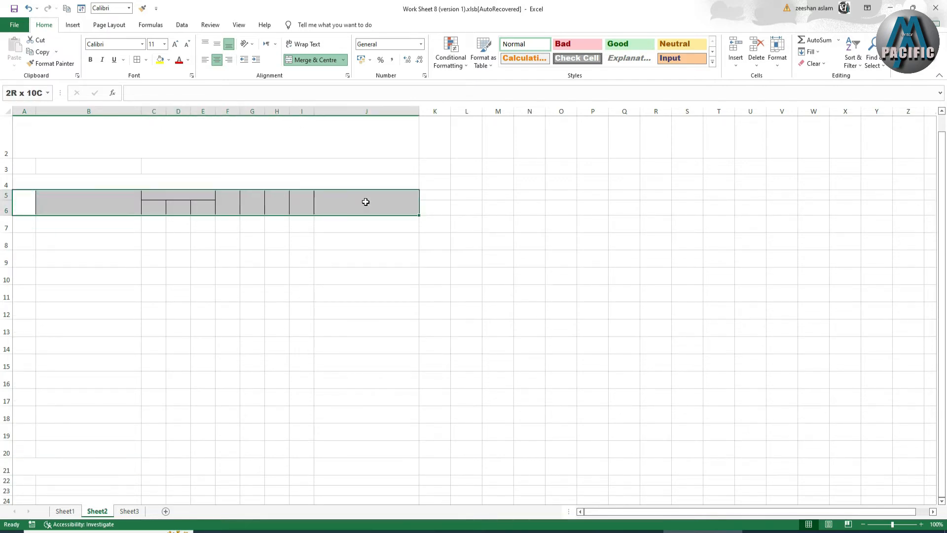
click(168, 64)
click(176, 138)
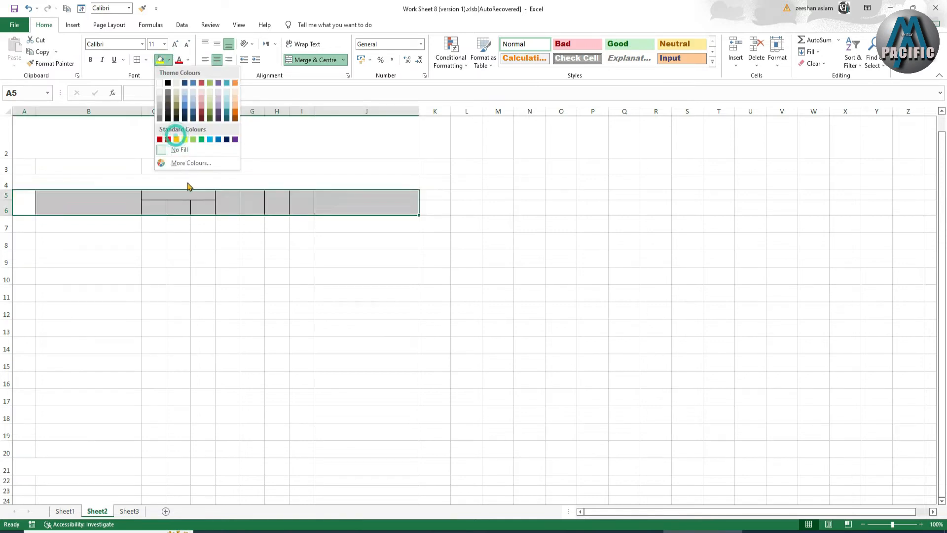
click(176, 139)
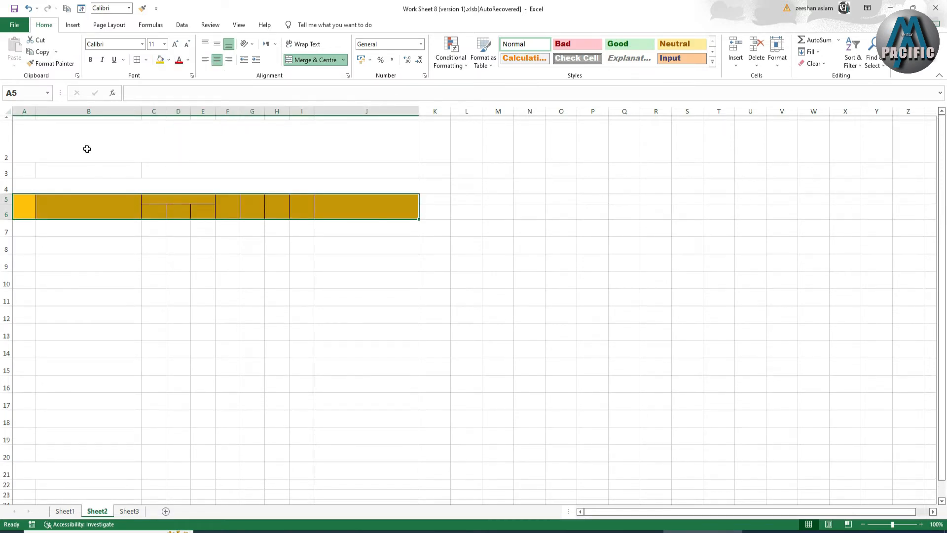
click(87, 135)
Fill title row A2:J2 orange and give it a thick outside border.
click(158, 59)
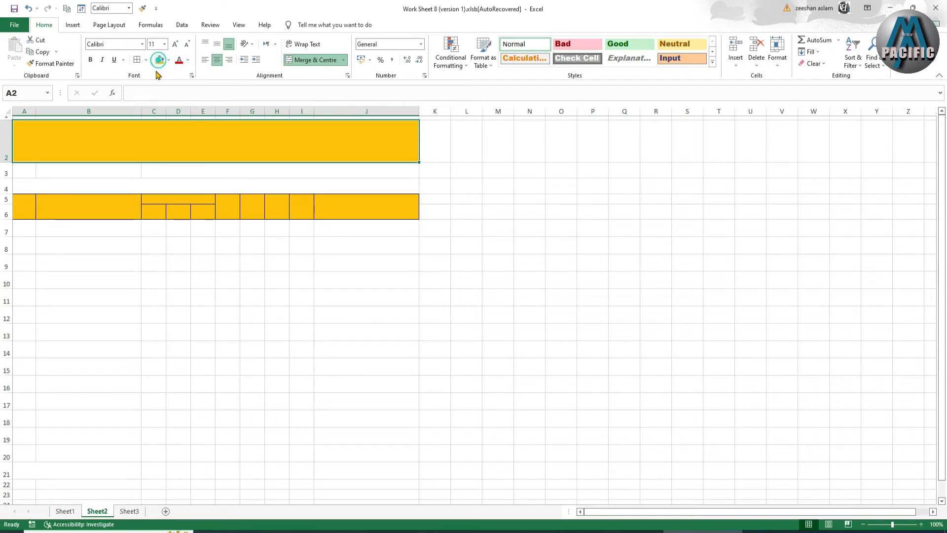
click(147, 60)
click(153, 169)
Enter 'Date' in A3 and an underscore line in B3.
click(133, 177)
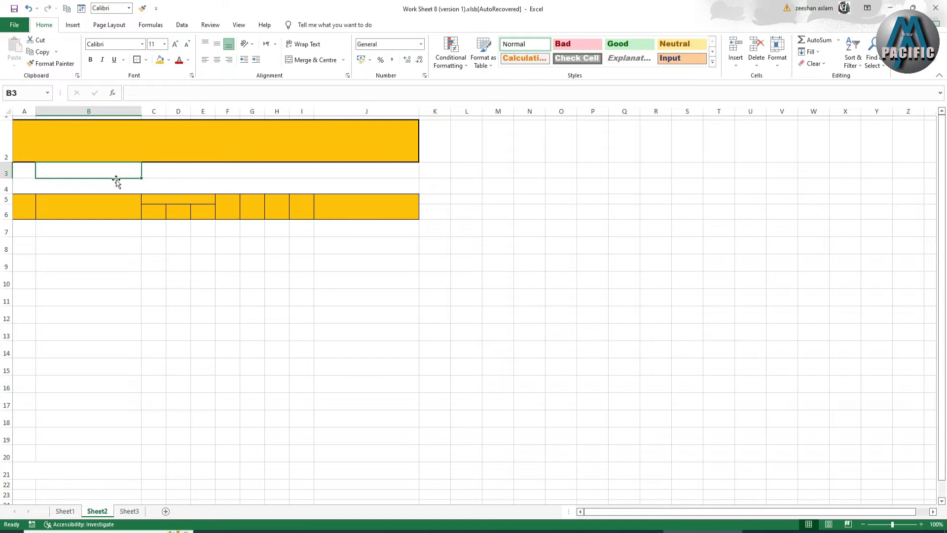
click(27, 172)
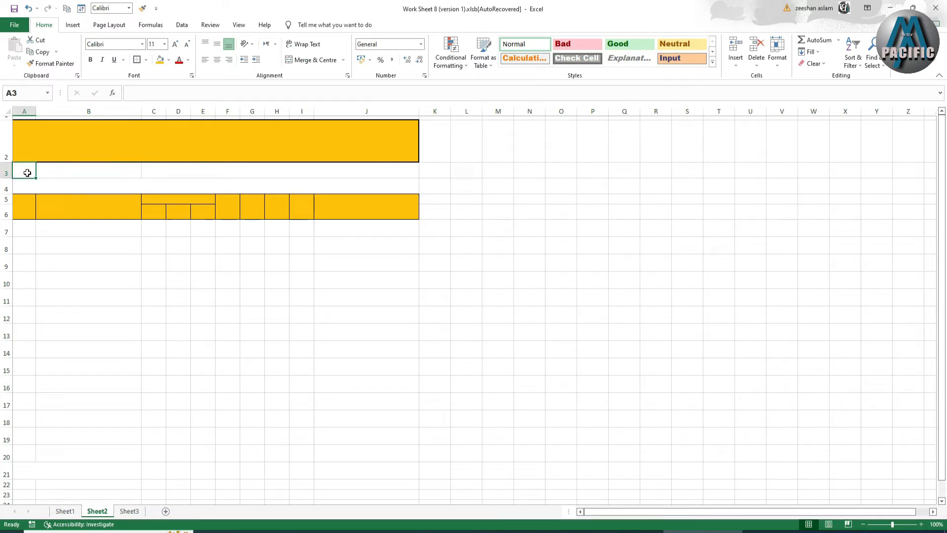
text(Date)
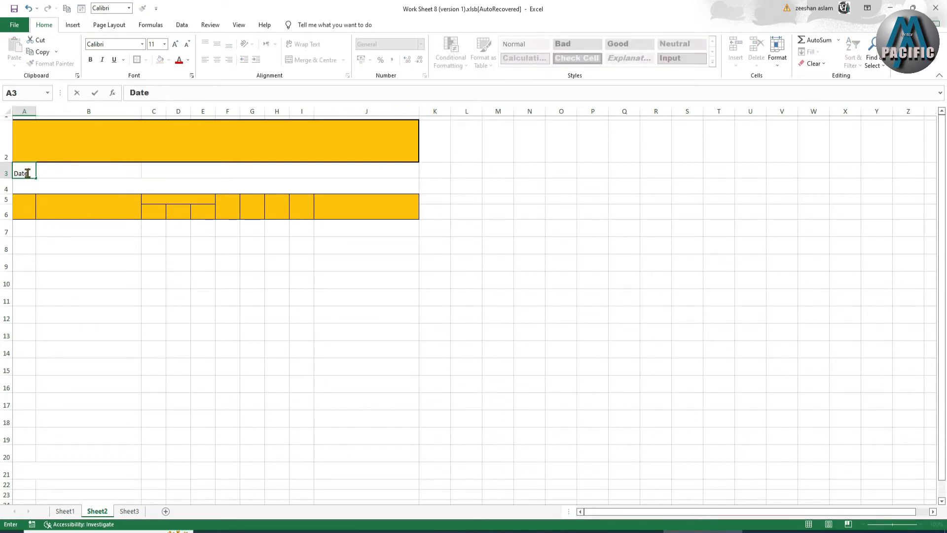
click(48, 171)
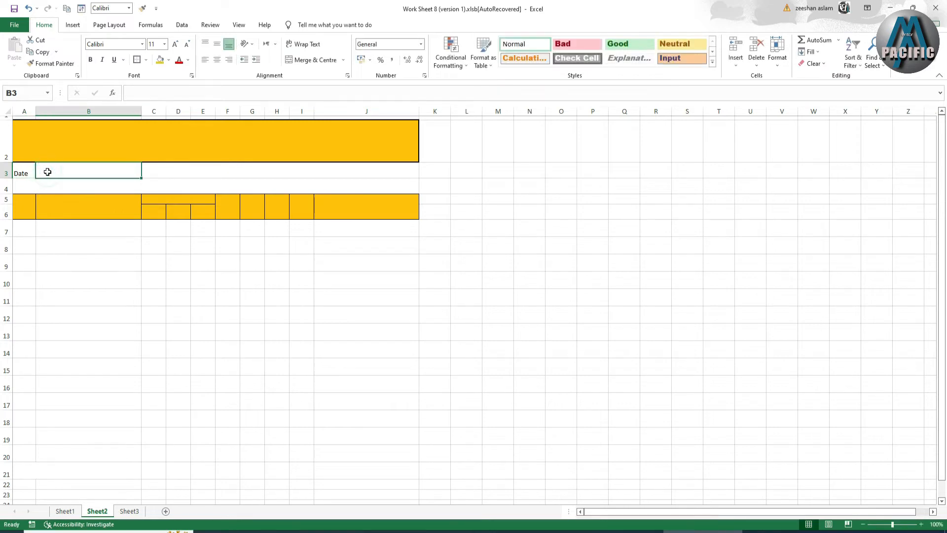
text(____________________)
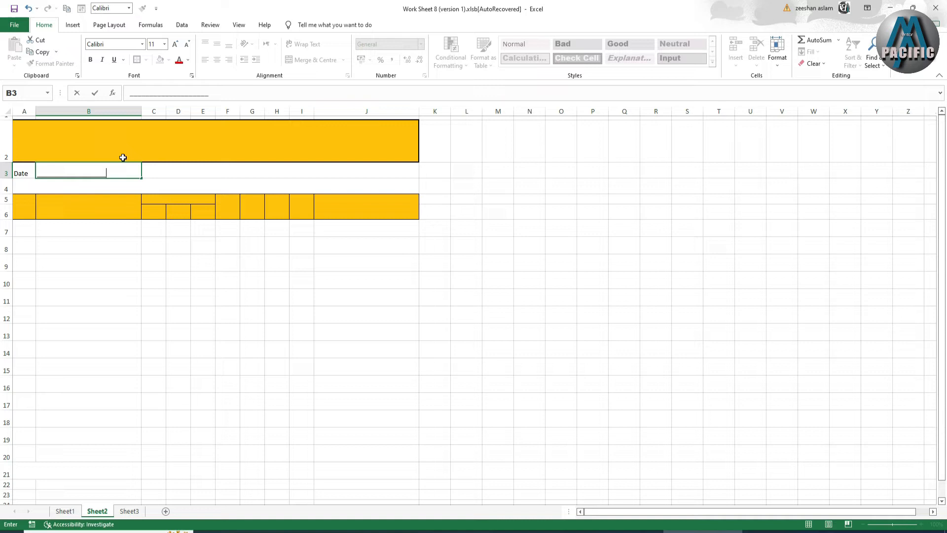
click(173, 172)
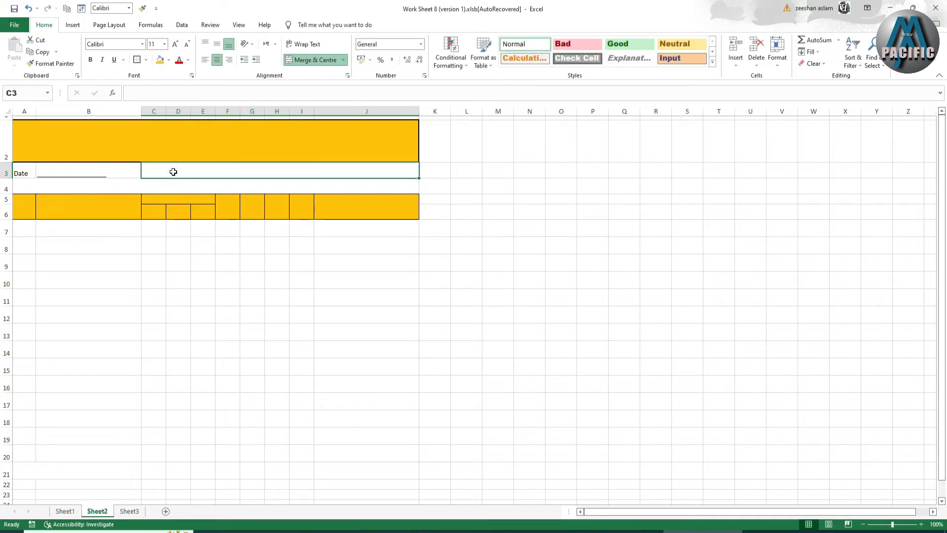
Enter the business address and phone number in C3 and left-align it.
text(Thokar)
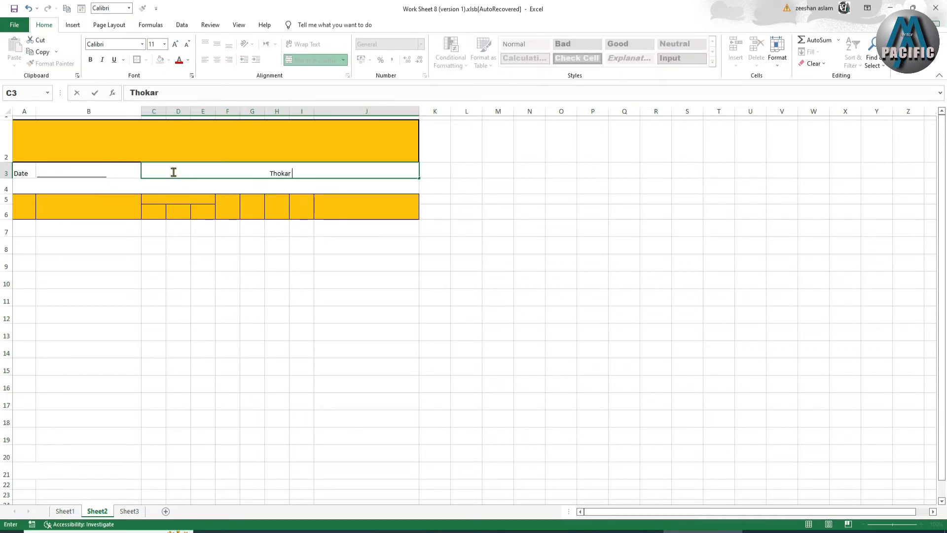
text( Niaz Baig Lahore)
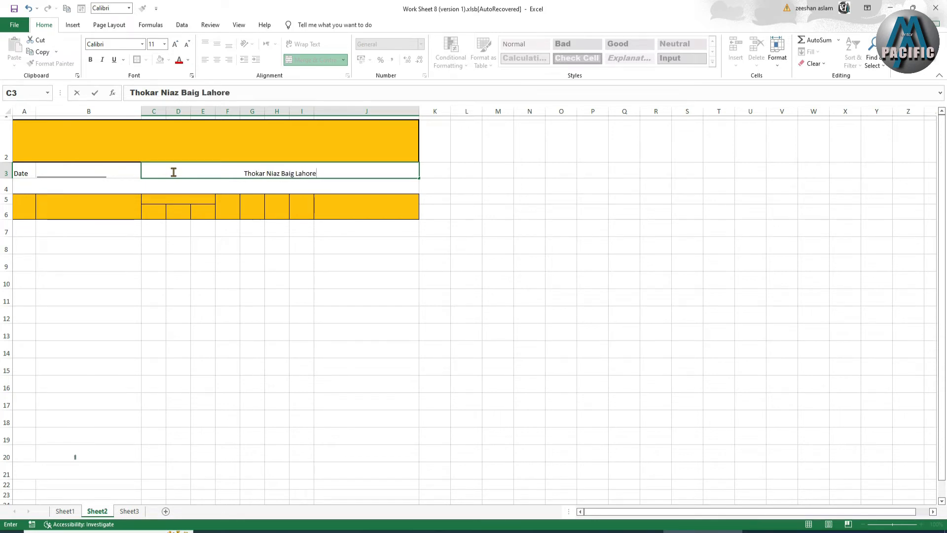
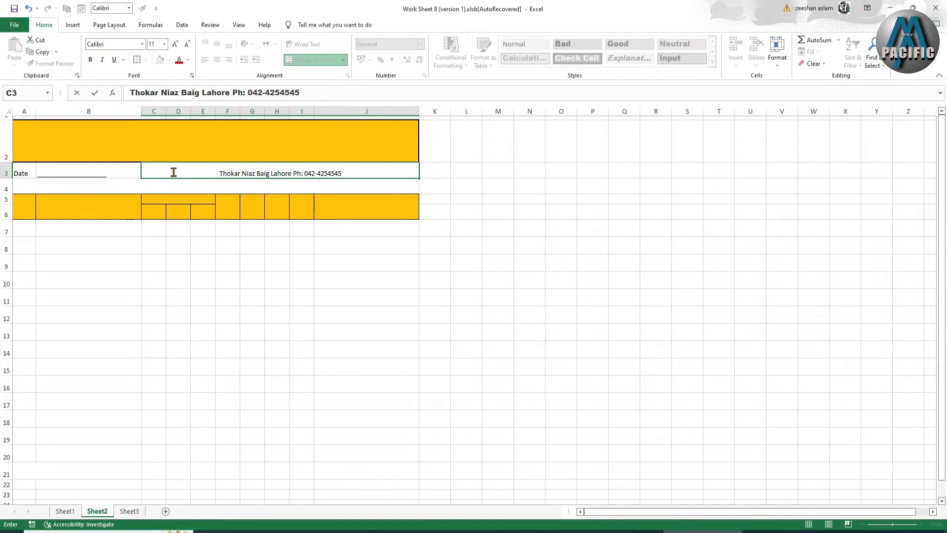
click(216, 182)
click(220, 171)
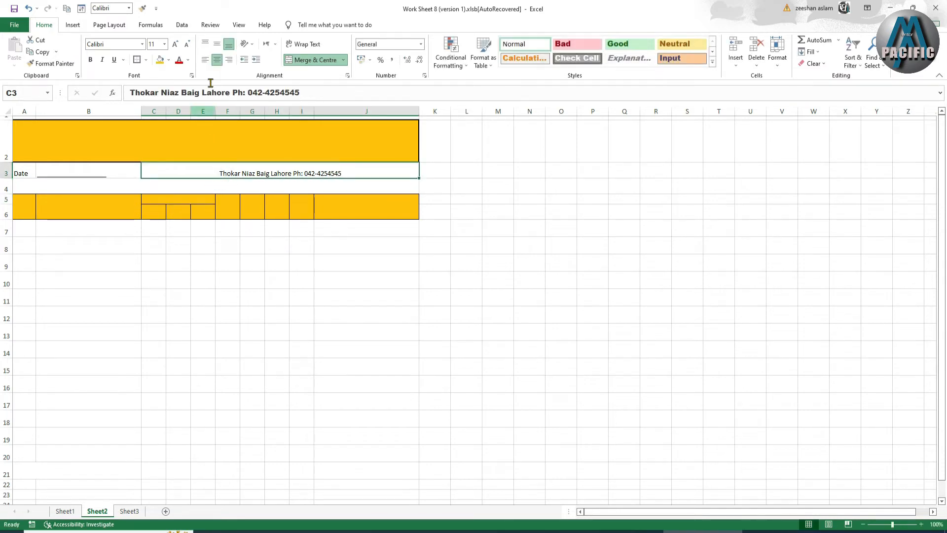
click(205, 60)
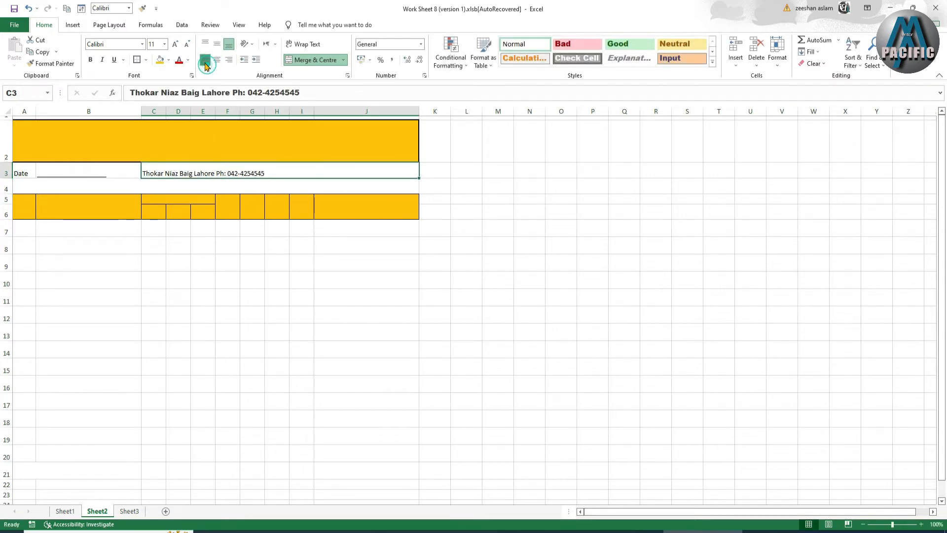
click(202, 190)
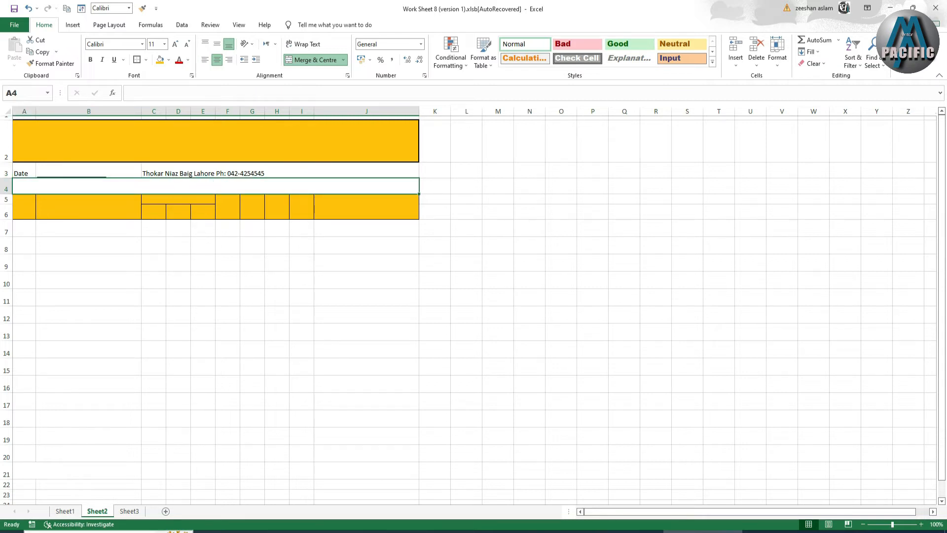
Copy the Dispatch Report title from Sheet1 into Sheet2's A4, then undo the paste.
click(64, 511)
click(232, 202)
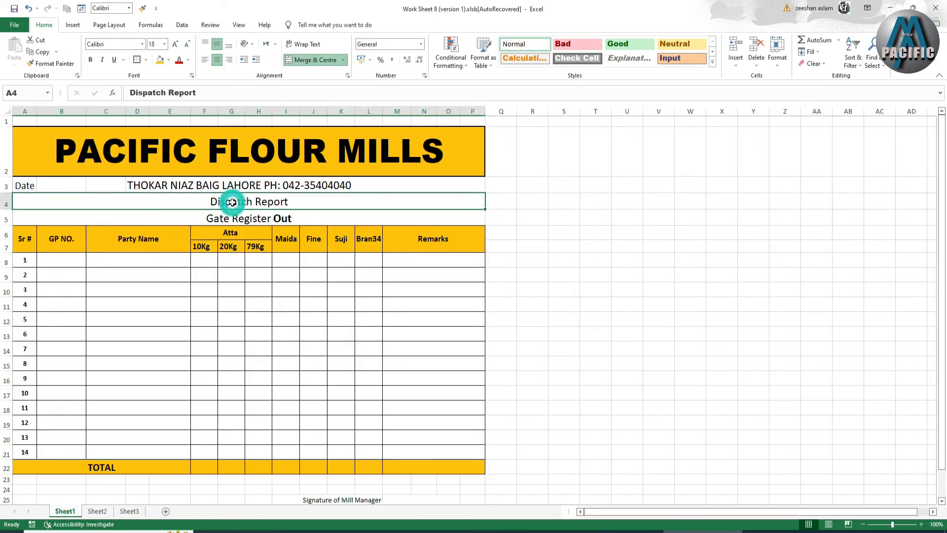
right_click(233, 203)
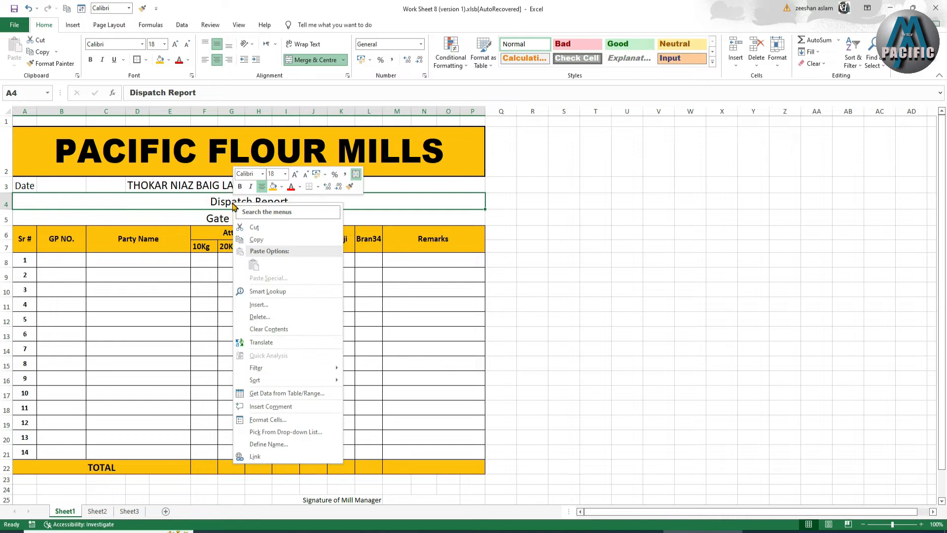
click(254, 239)
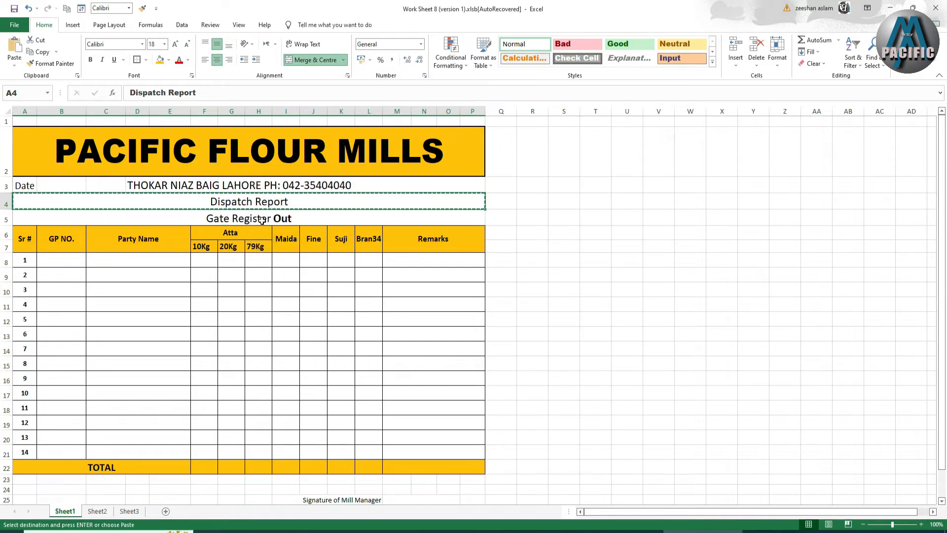
click(96, 511)
right_click(206, 189)
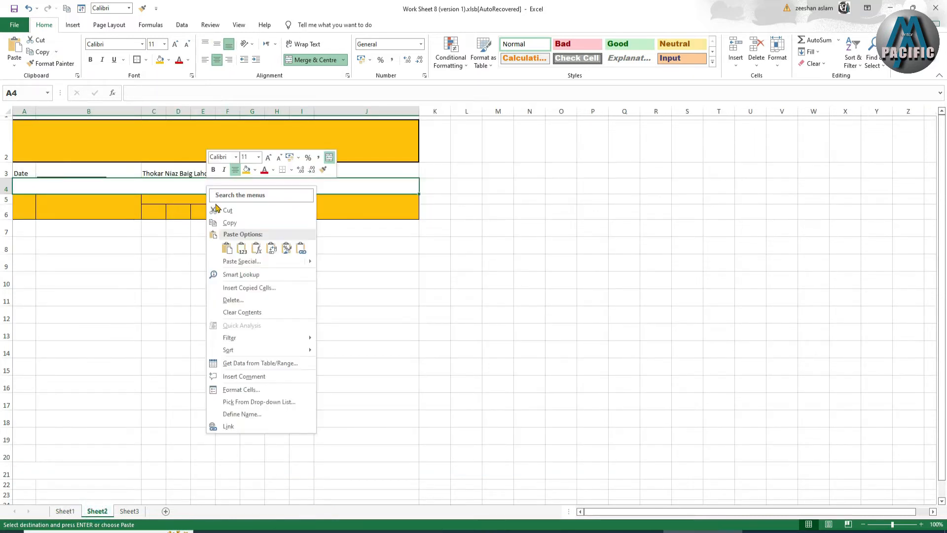
click(227, 248)
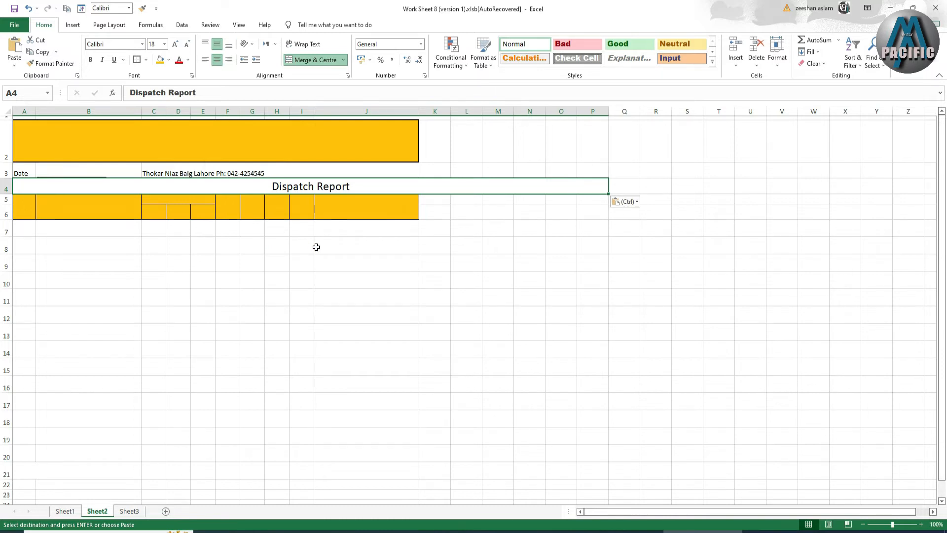
key(ctrl+z)
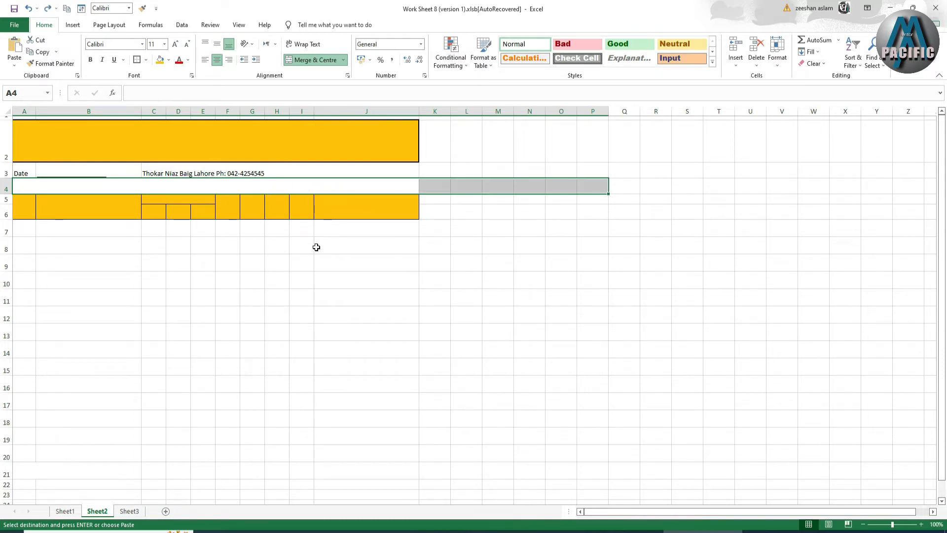
Insert a blank sheet row below row 4, pushing the header block to rows 6–7.
click(256, 191)
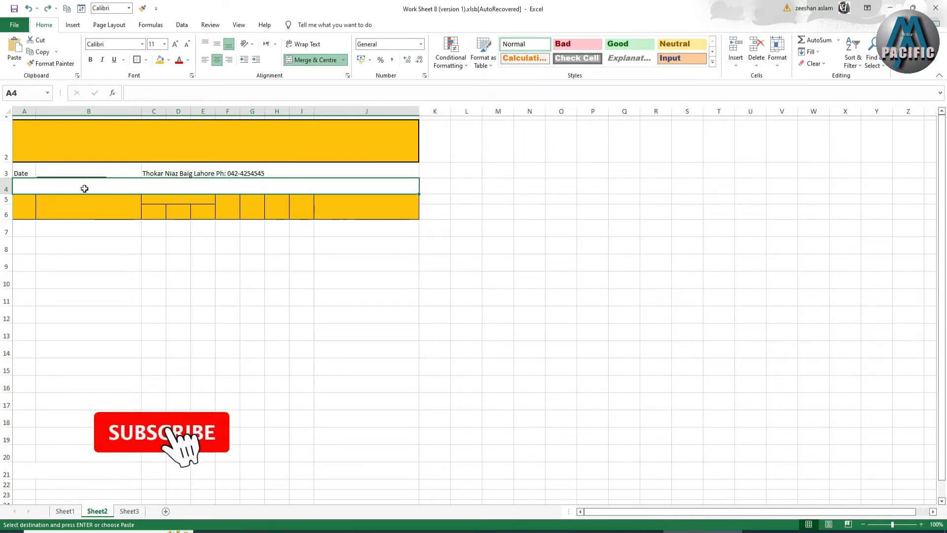
right_click(7, 189)
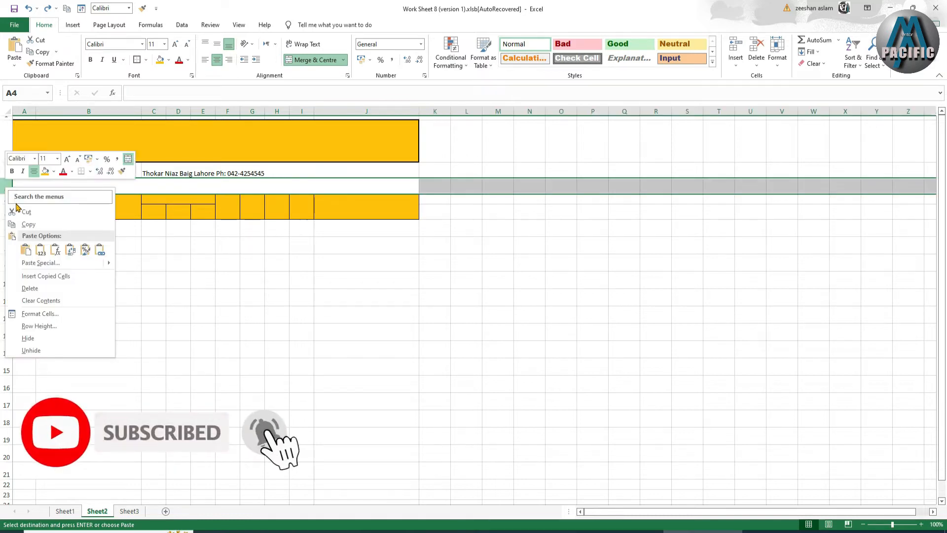
click(168, 182)
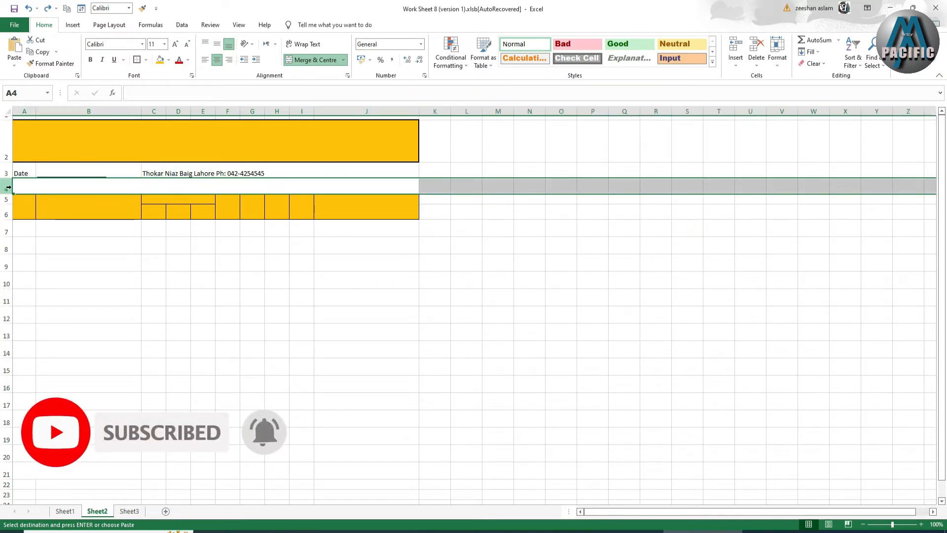
click(736, 63)
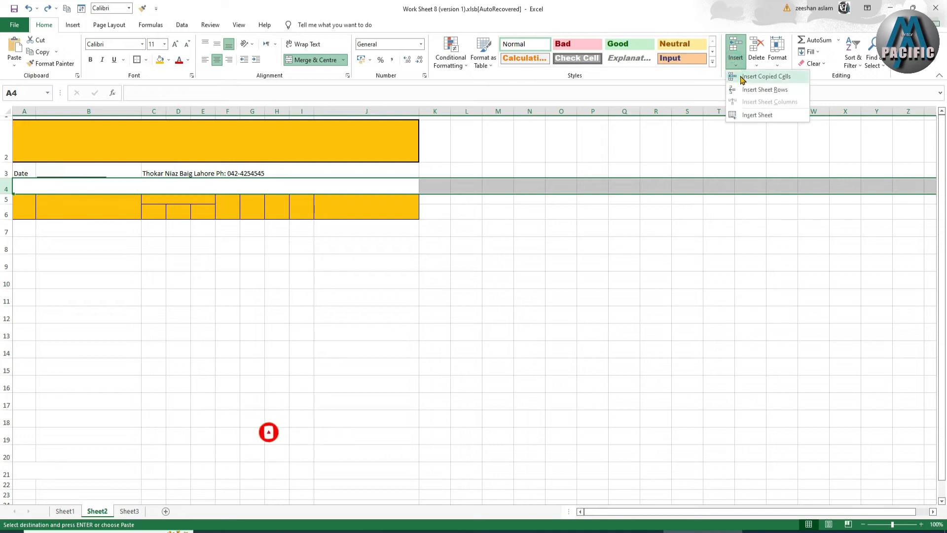
click(752, 89)
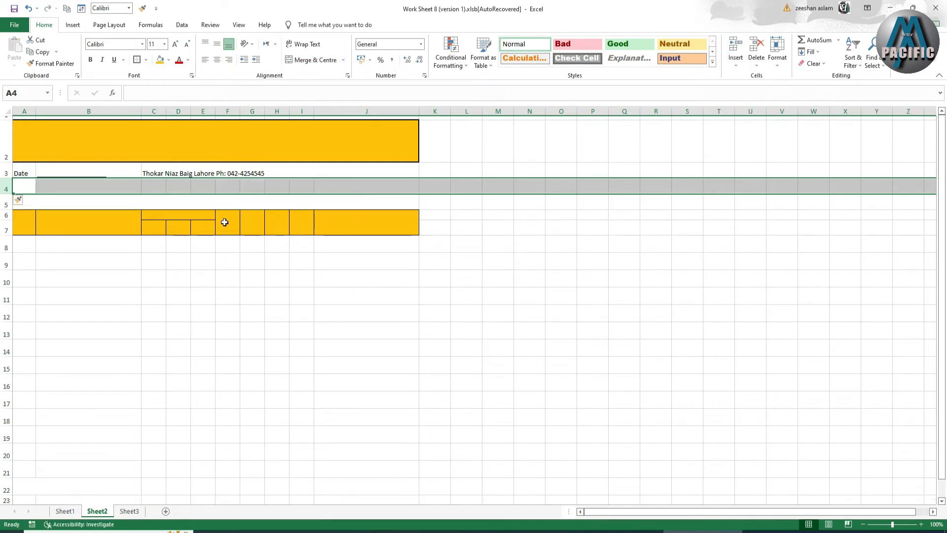
drag(31, 187, 359, 185)
Merge A4:J4 and enter the heading 'Gate out' in merged row 5.
click(314, 61)
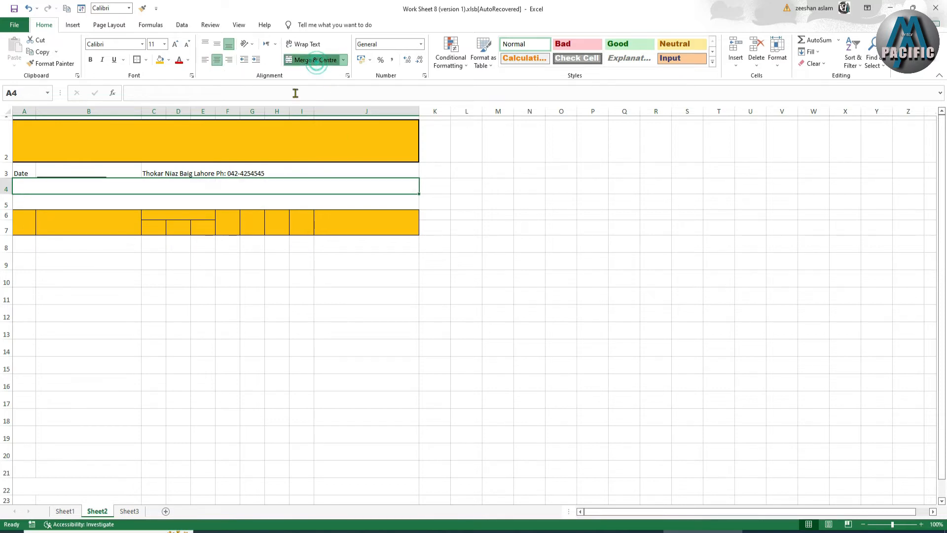
click(203, 205)
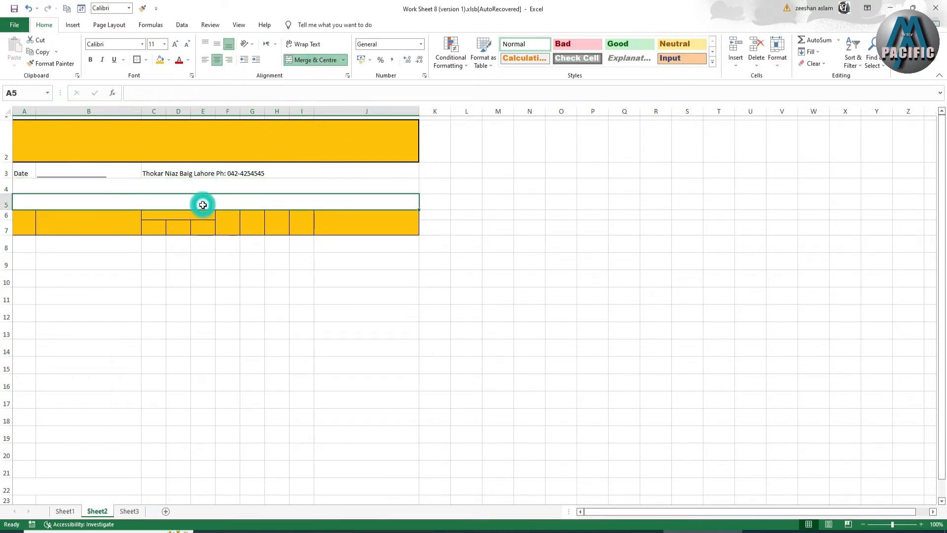
text(Gate out)
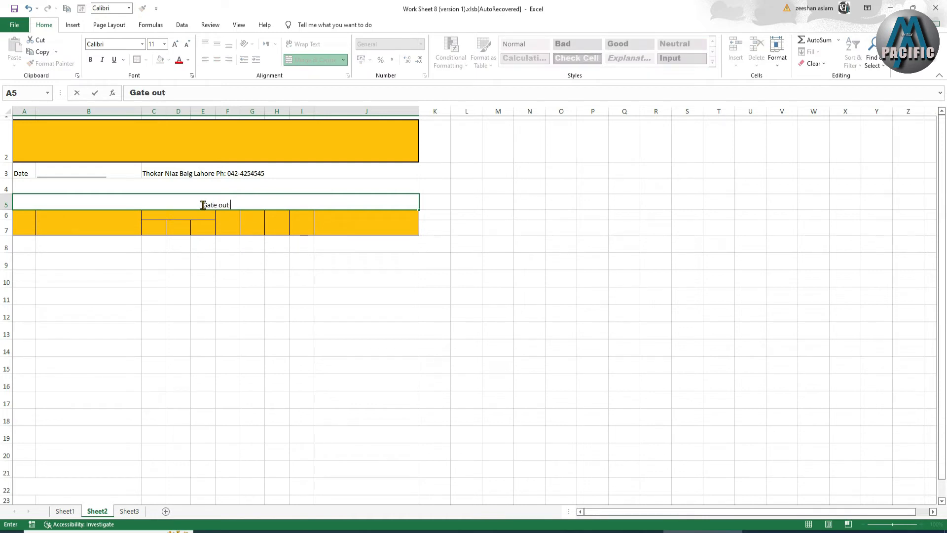
click(214, 184)
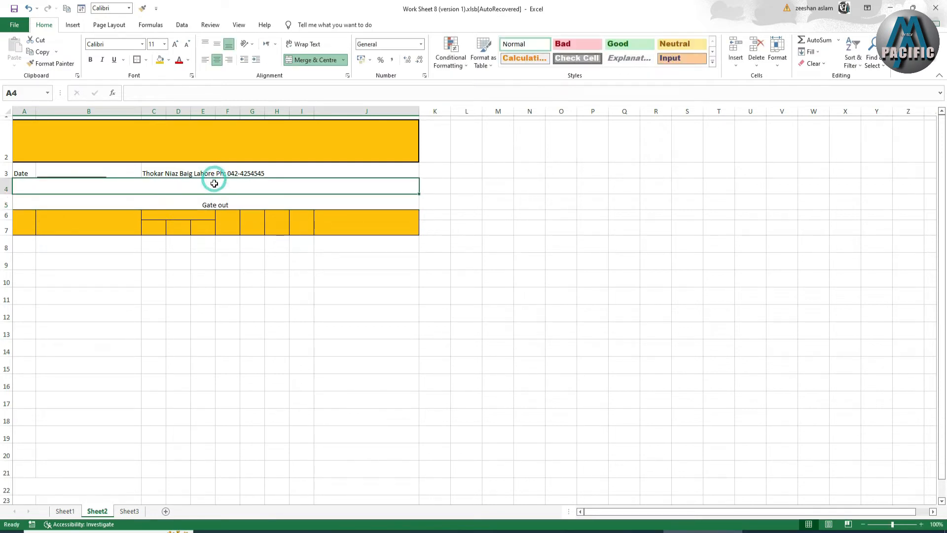
Type 'Despactch report' in A4, then delete it to leave row 4 empty.
text(Despactch report)
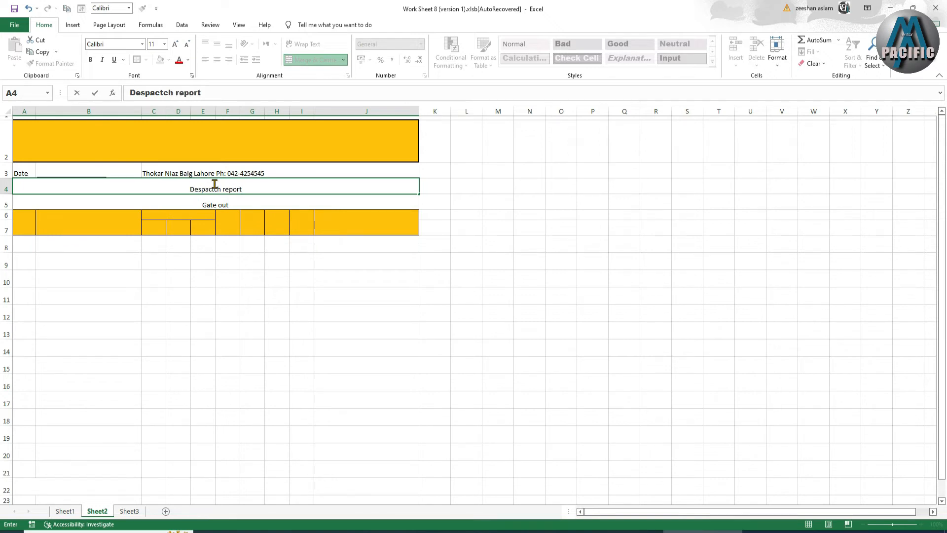
click(240, 239)
click(236, 190)
key(Delete)
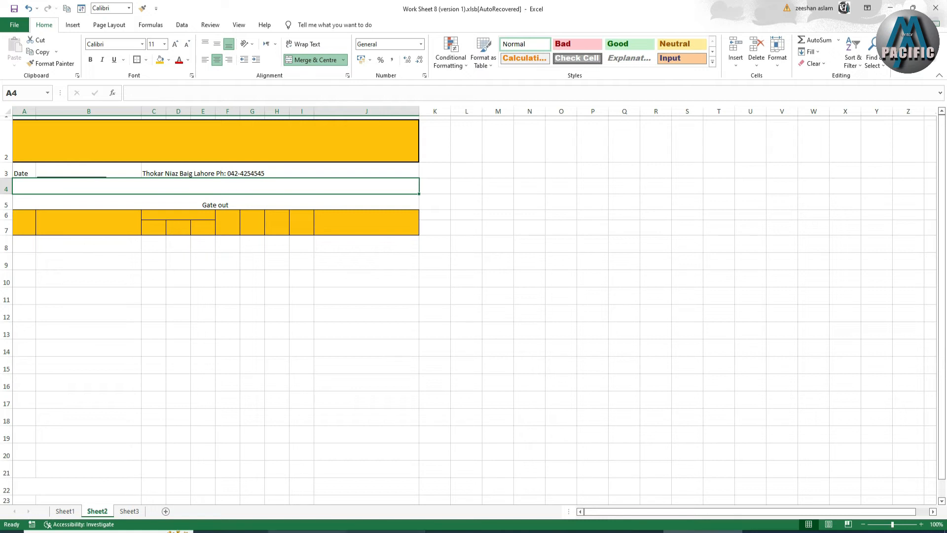
click(64, 511)
Copy the Dispatch Report title from Sheet1 A4 and try pasting it into Sheet2 A4.
double_click(291, 202)
drag(290, 201, 271, 204)
click(212, 198)
right_click(286, 204)
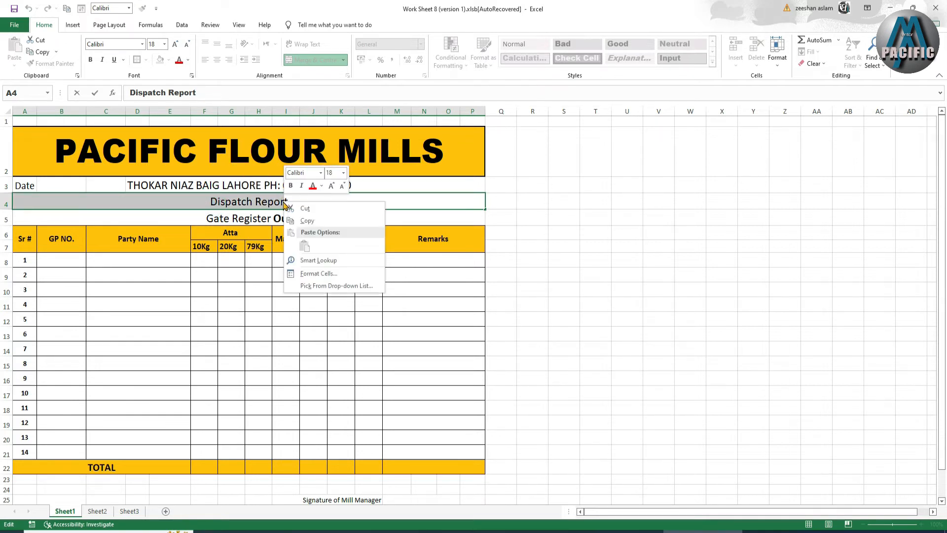
click(307, 218)
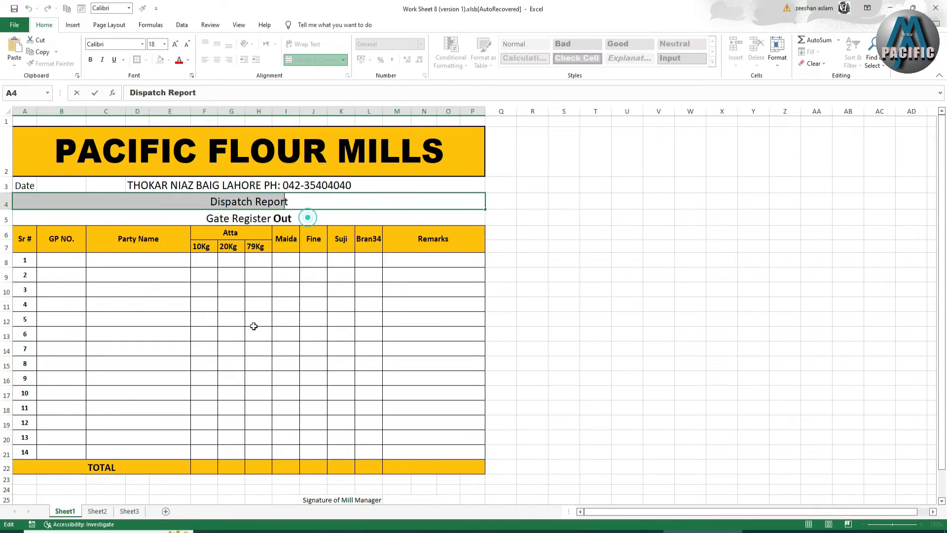
click(97, 512)
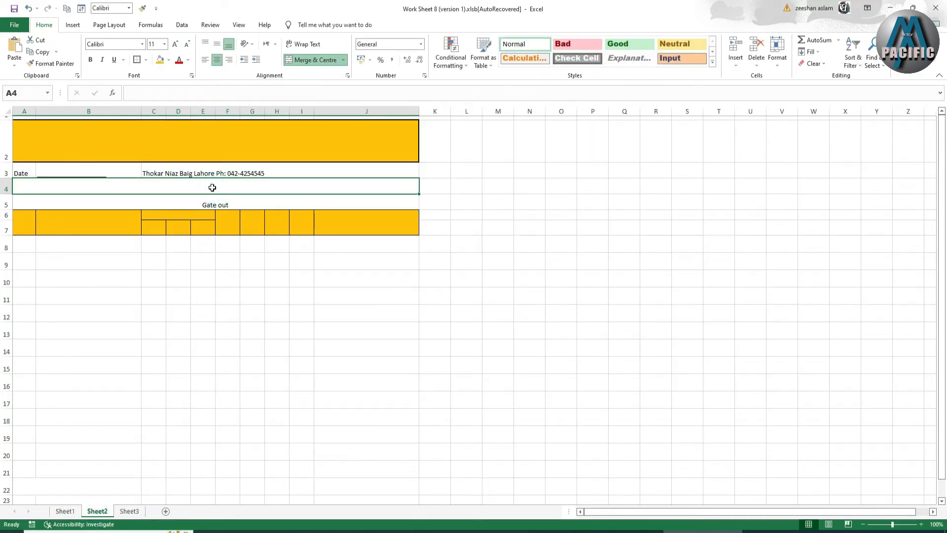
key(ctrl+v)
click(458, 298)
click(477, 297)
Copy 'dispatch report' from the browser's search box and return to Excel's merged A4.
click(387, 531)
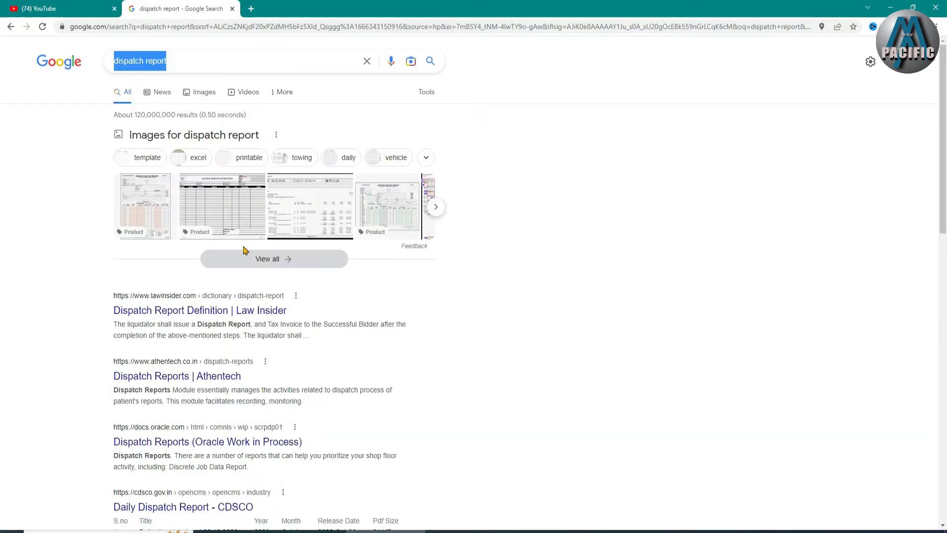
right_click(161, 63)
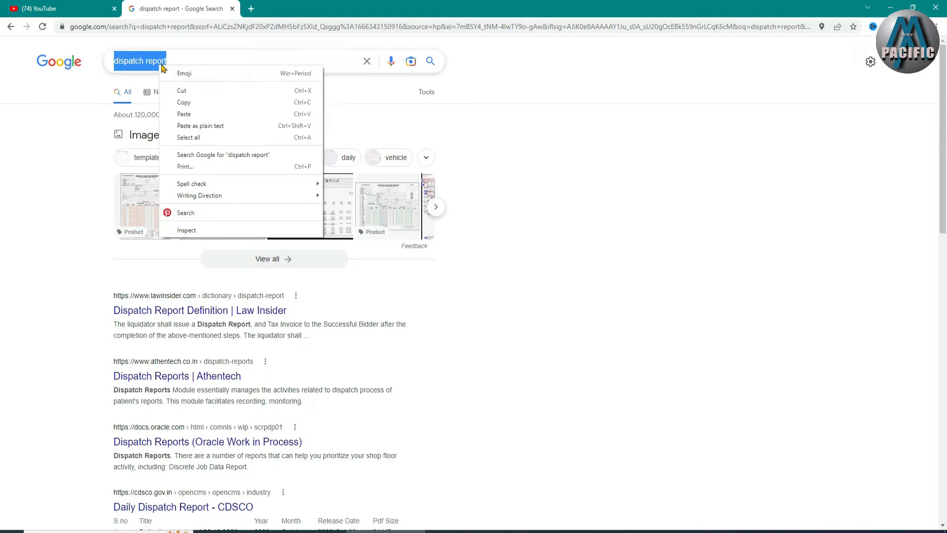
click(201, 104)
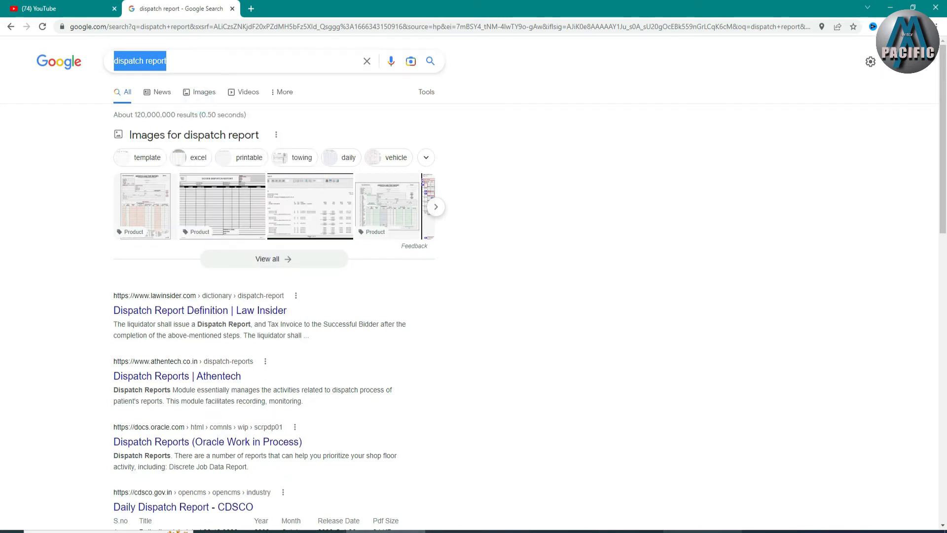
key(alt+Tab)
right_click(213, 188)
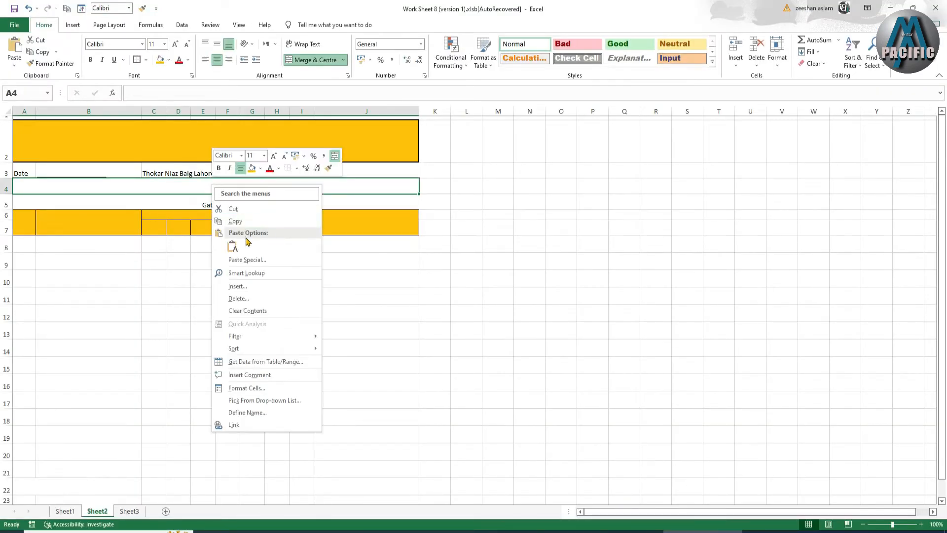
Try the paste into A4, dismiss both size and merged-cell warnings, then edit merged A4.
click(16, 51)
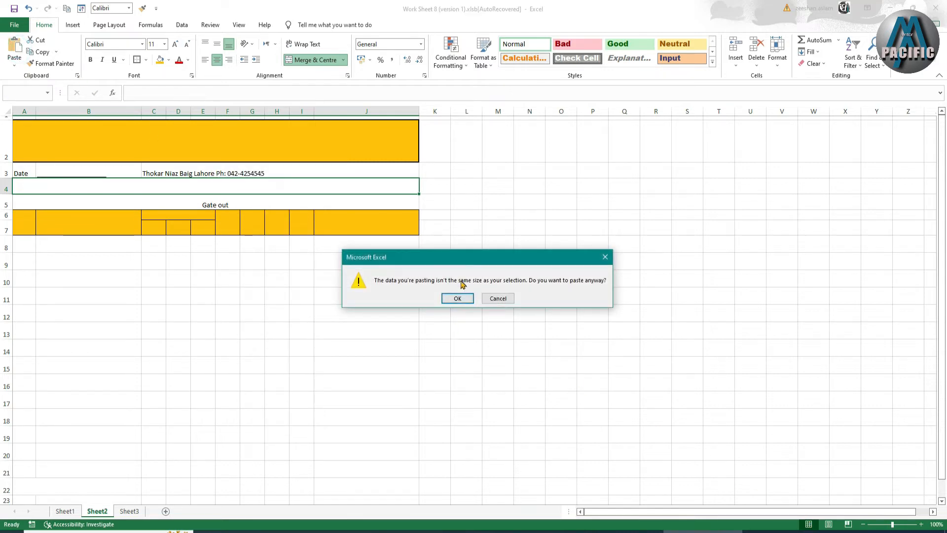
click(452, 298)
click(485, 299)
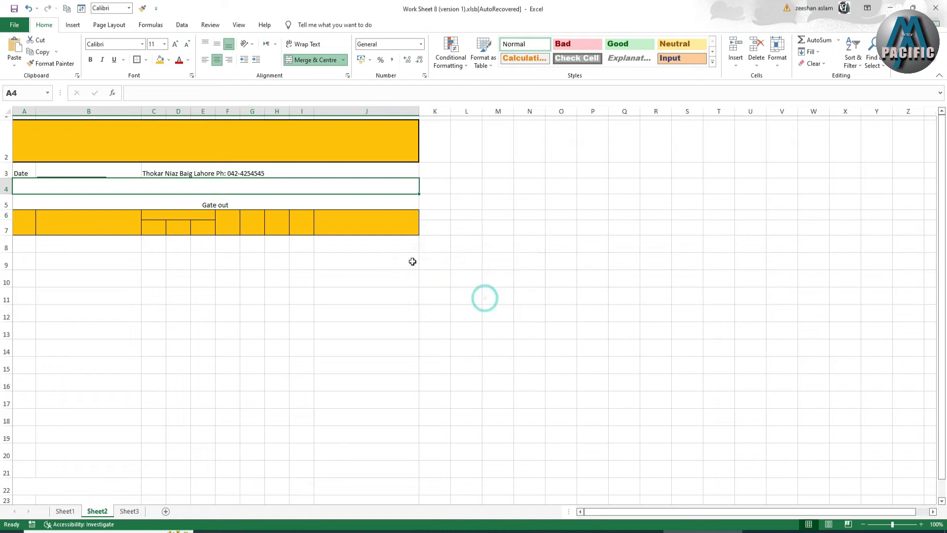
double_click(268, 184)
Paste 'dispatch report' into row 4 and enlarge it to 14 pt.
right_click(217, 186)
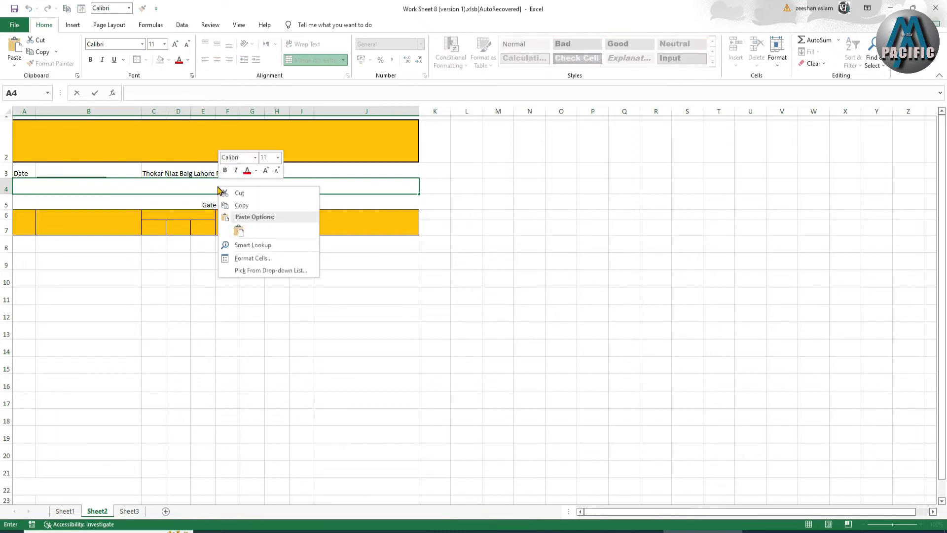
click(239, 231)
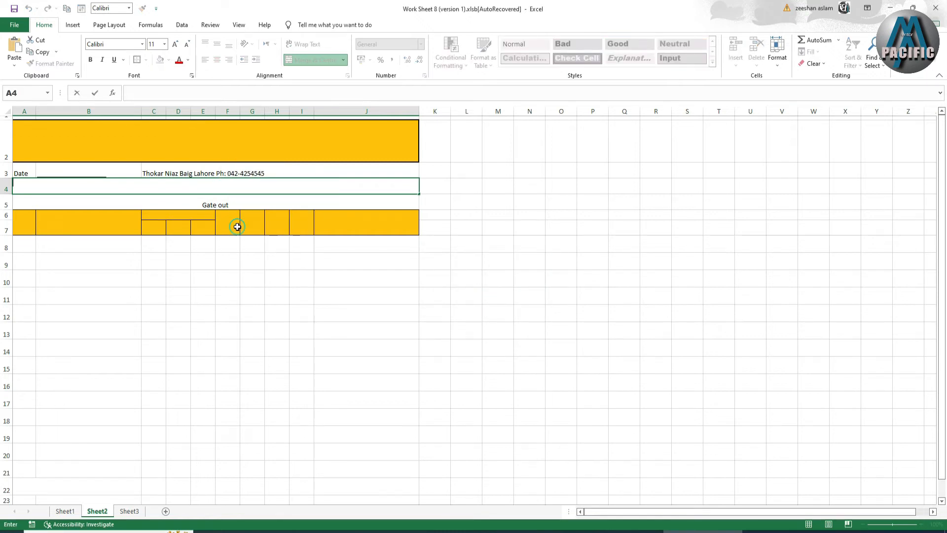
click(222, 203)
click(212, 187)
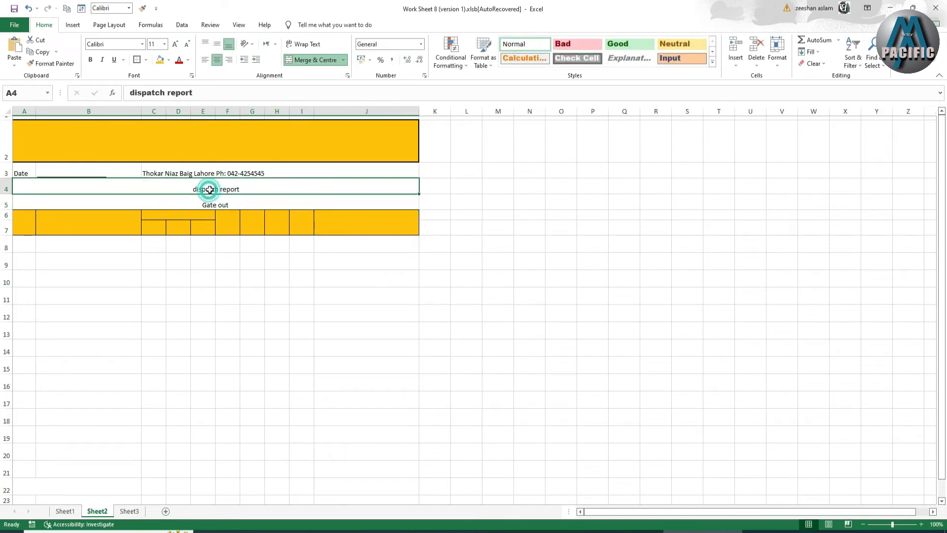
click(175, 44)
click(174, 44)
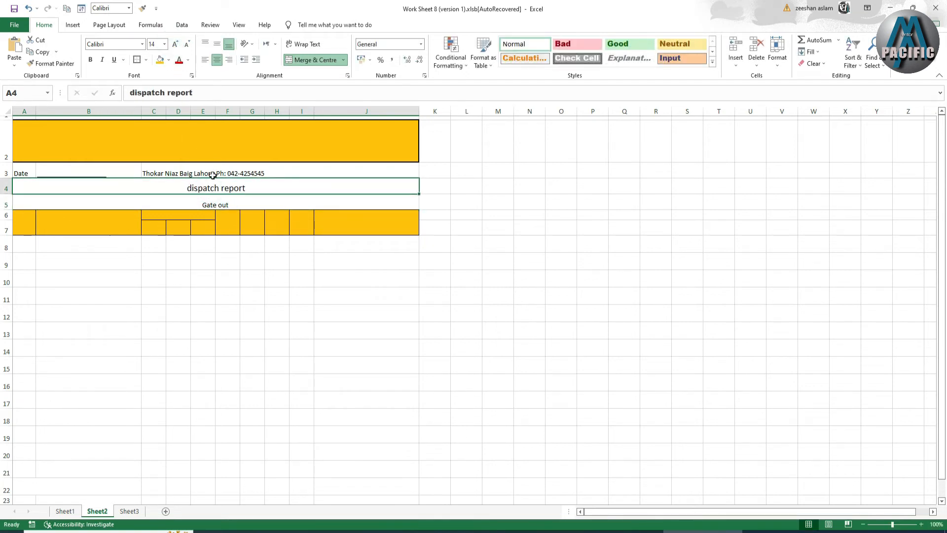
Enlarge the C3 address line and Gate out to 18 pt, and bold rows 3–5.
click(198, 172)
click(175, 44)
click(175, 46)
click(175, 45)
click(176, 45)
key(Down)
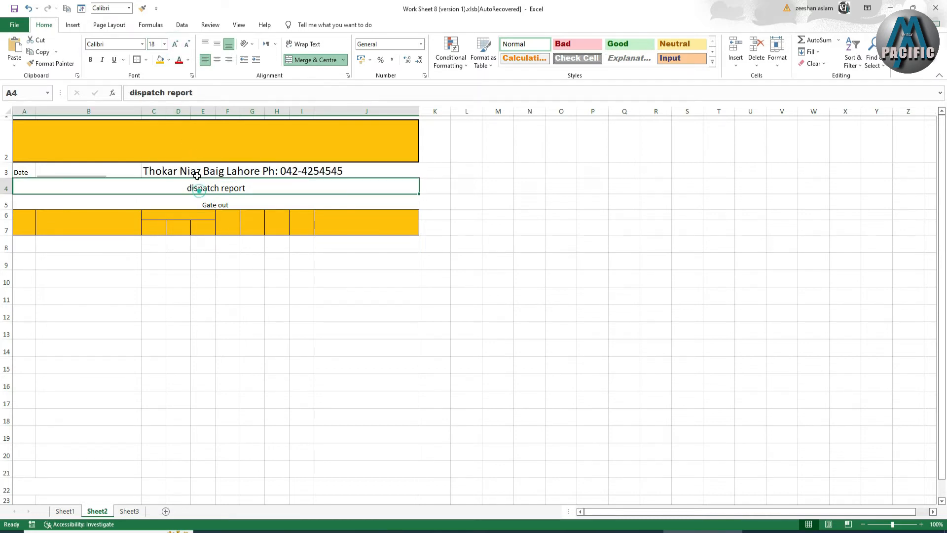
click(175, 45)
click(209, 203)
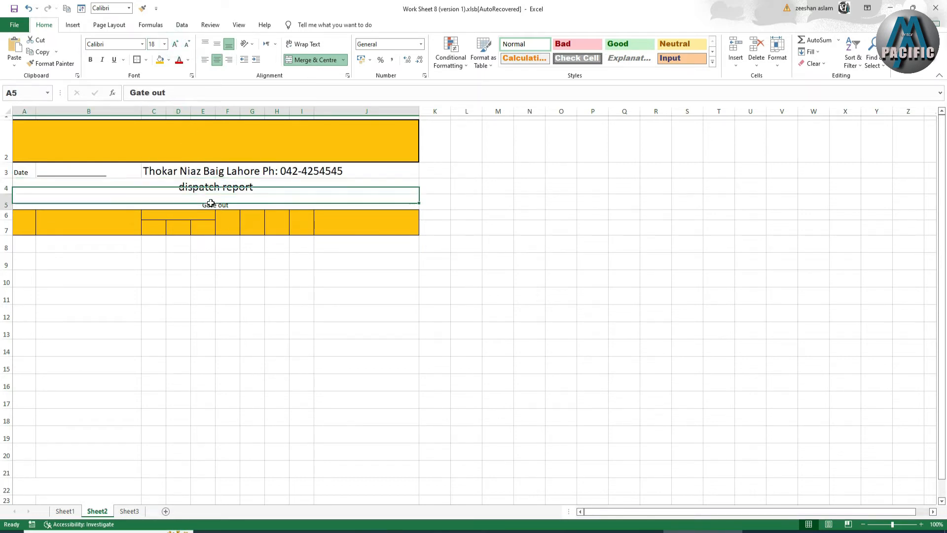
click(175, 46)
click(175, 46)
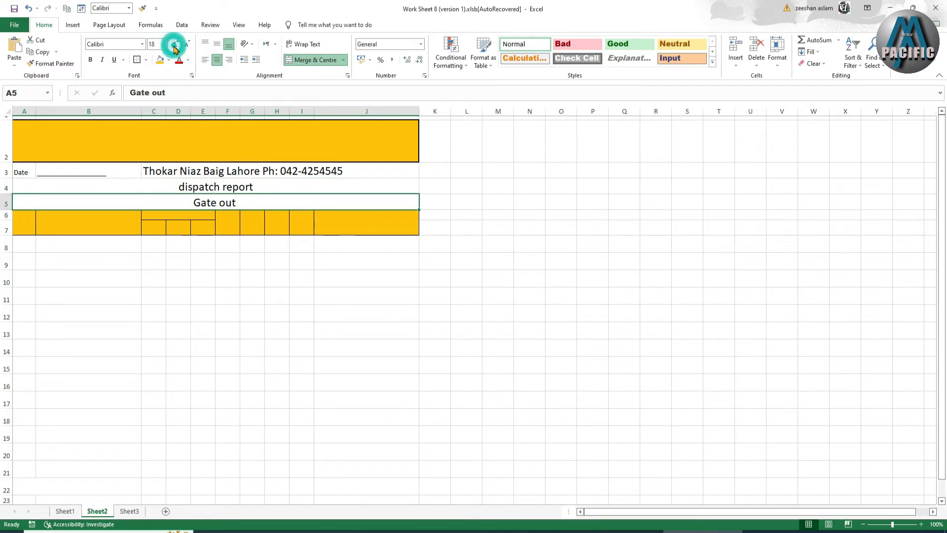
drag(204, 171, 203, 203)
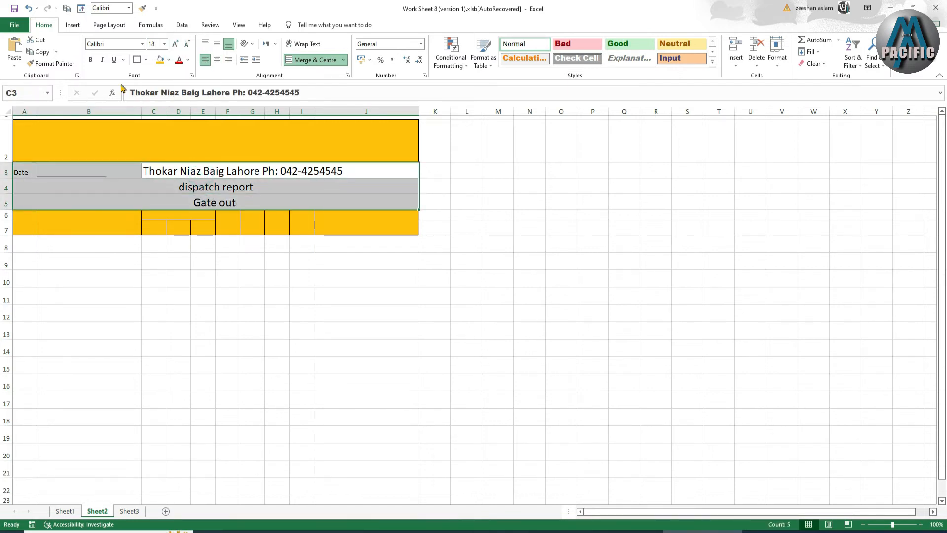
click(90, 60)
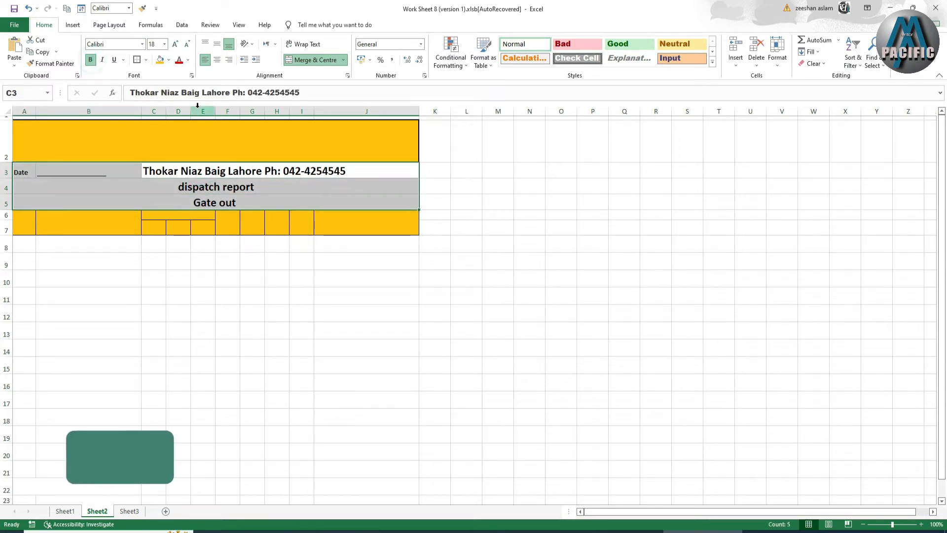
Enter the title 'Pacific Flour Mills' in the yellow banner cell A2.
click(204, 140)
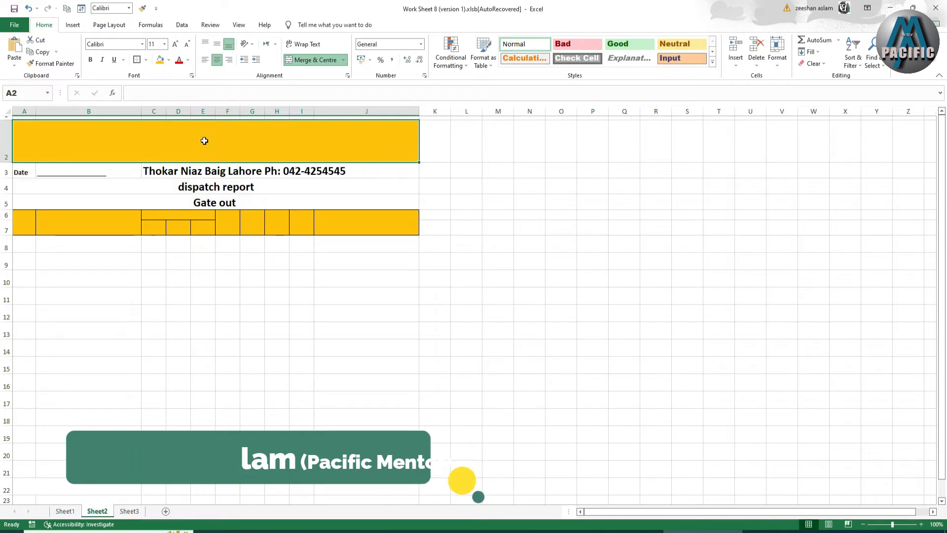
text(PAcific Flour Mills)
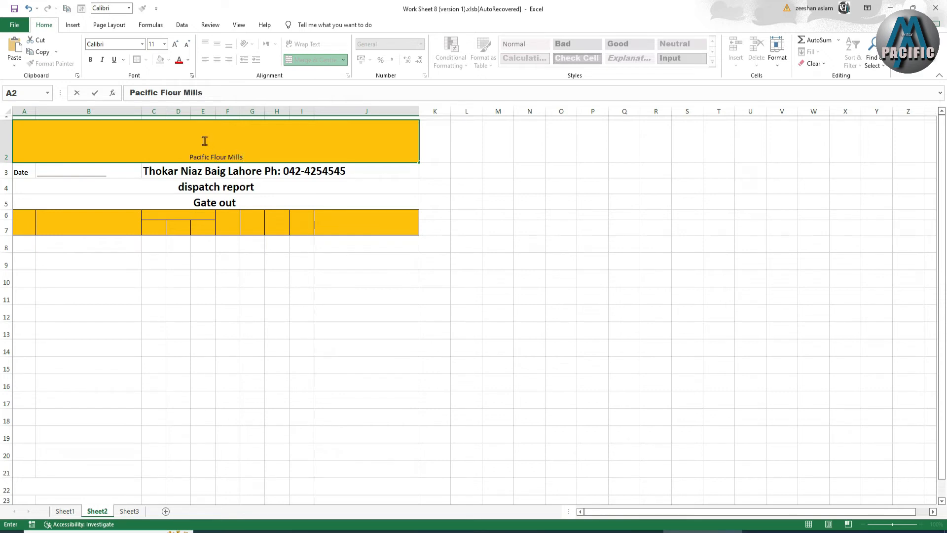
click(254, 212)
Format the title as 48-point Arial Black, middle-aligned in the banner.
click(216, 153)
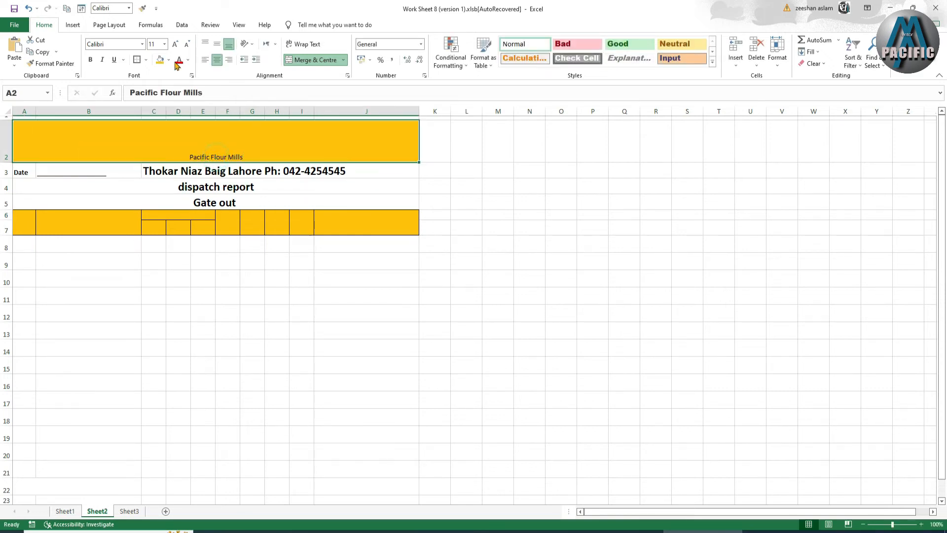
click(176, 44)
click(175, 44)
click(175, 45)
click(176, 45)
click(175, 45)
click(187, 44)
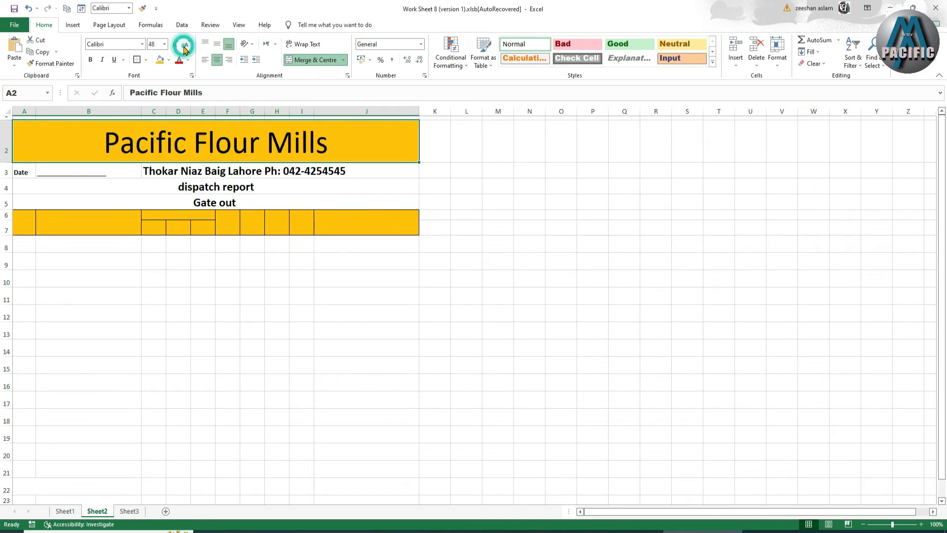
click(142, 44)
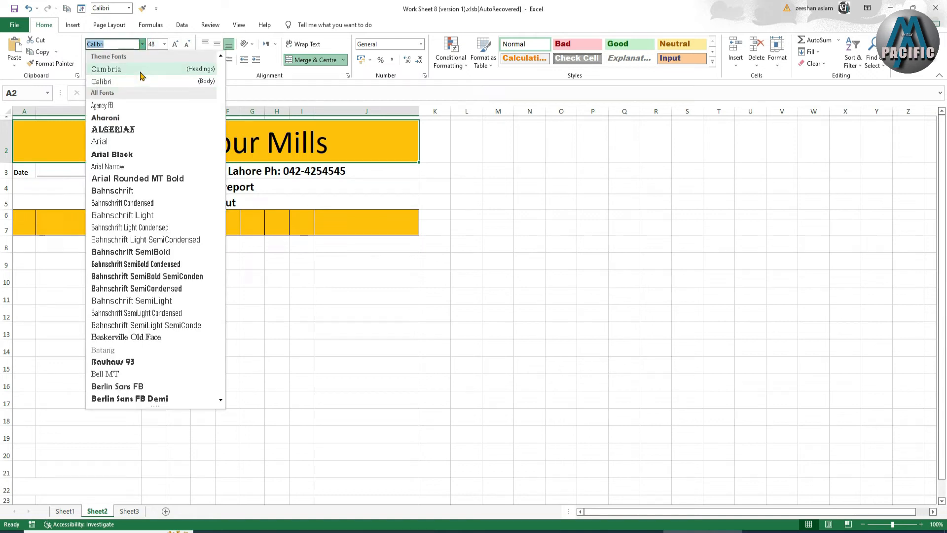
click(129, 153)
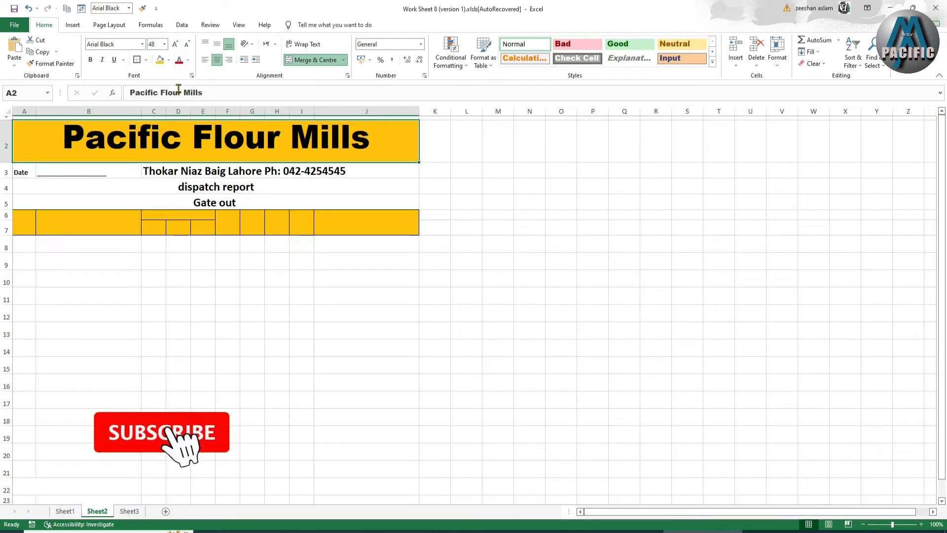
click(217, 44)
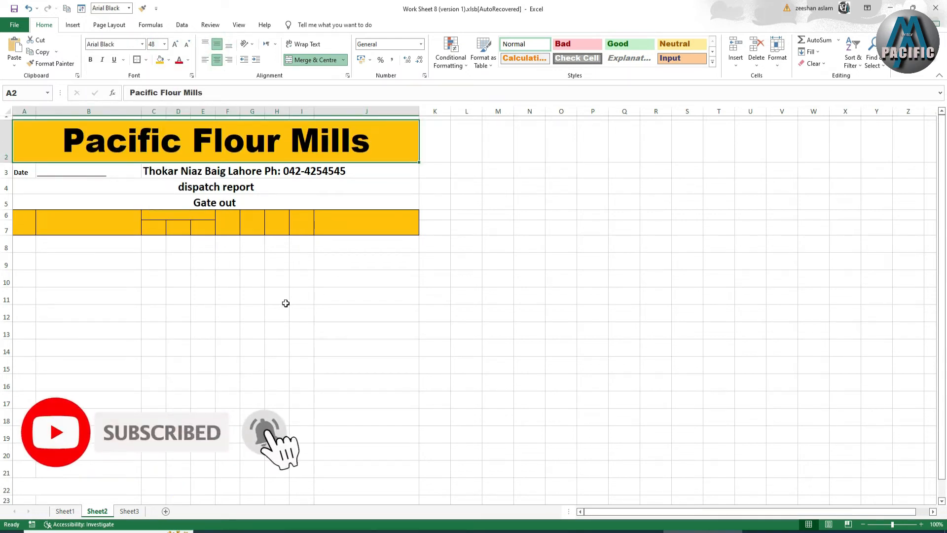
scroll(285, 303, down, 1)
scroll(218, 284, up, 1)
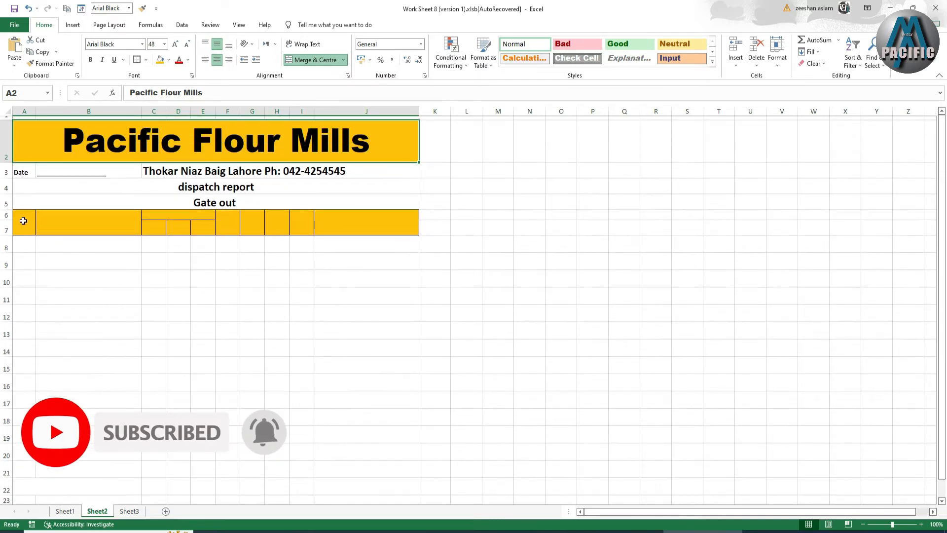
Enter the 'Sr No' and 'Party Name' headings in A6 and B6.
click(23, 225)
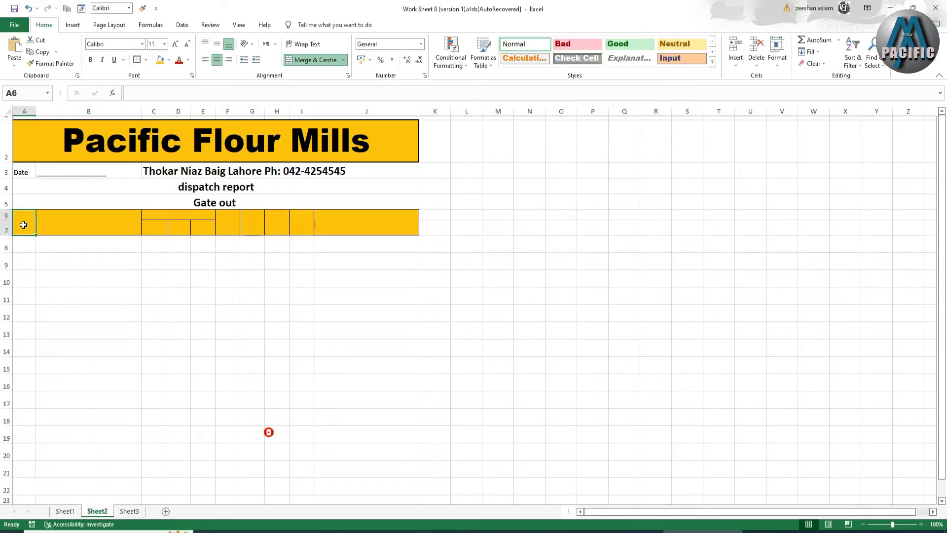
text(S)
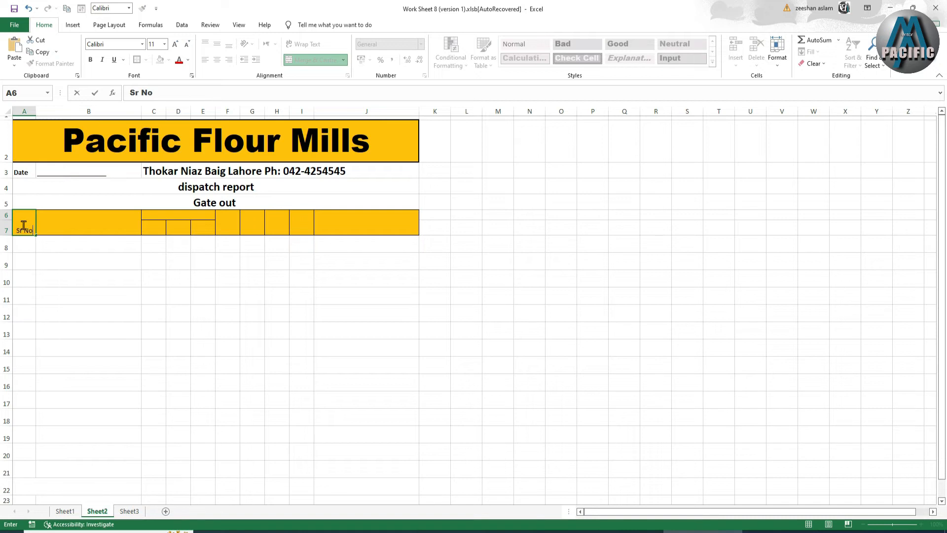
text(r No)
key(Tab)
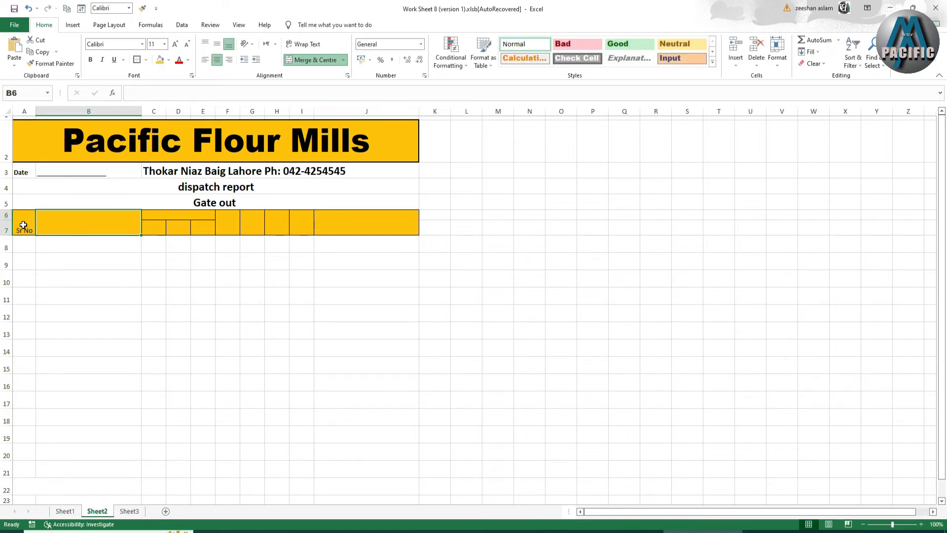
text(Party Name)
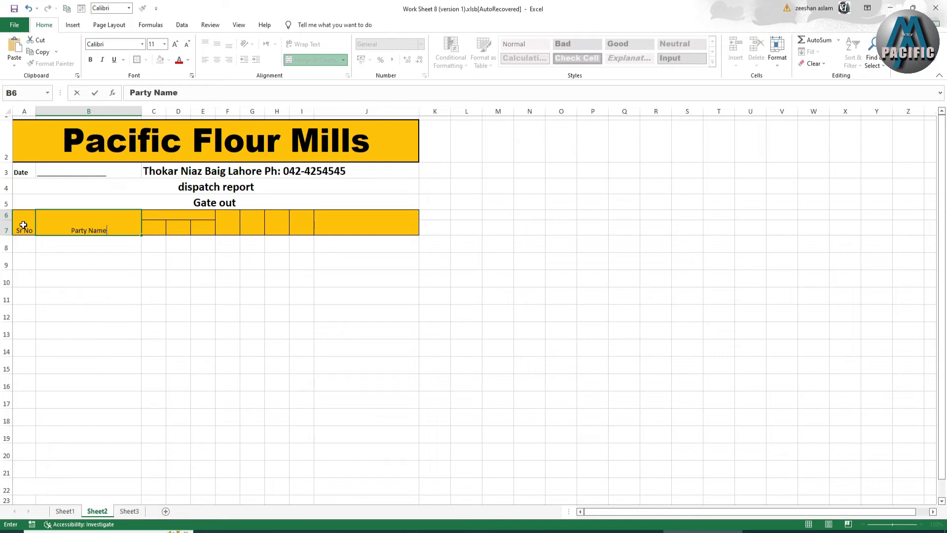
click(175, 214)
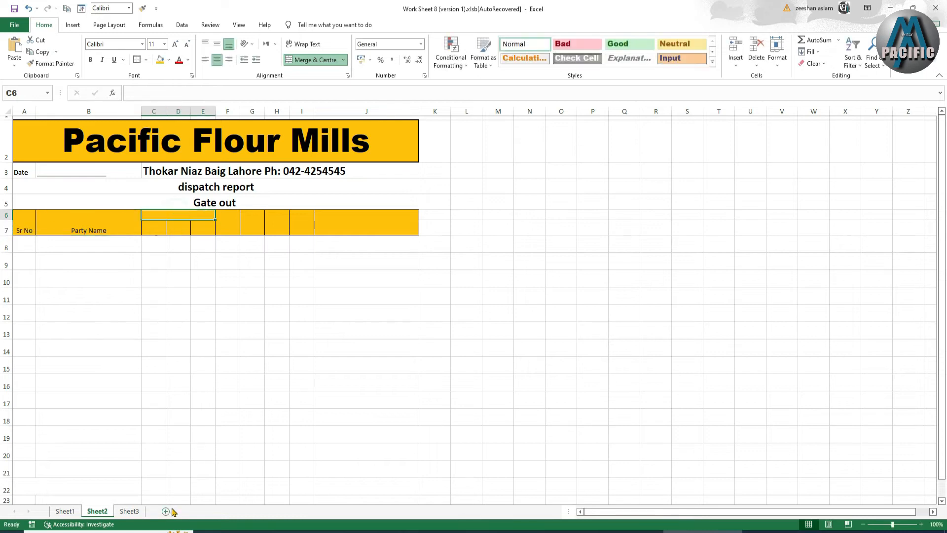
Add the Atta heading with pack sizes 10 KG, 20 KG and 79 KG in row 7.
click(58, 513)
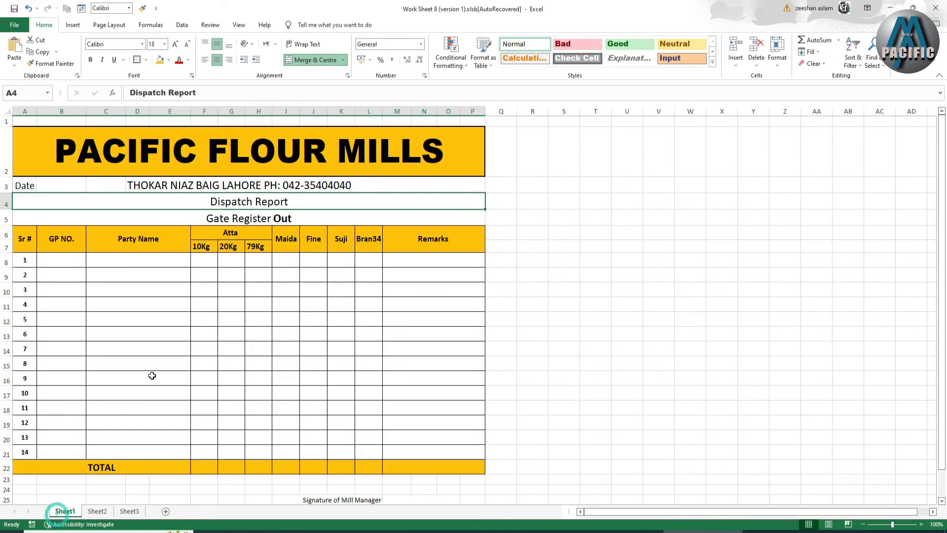
click(95, 512)
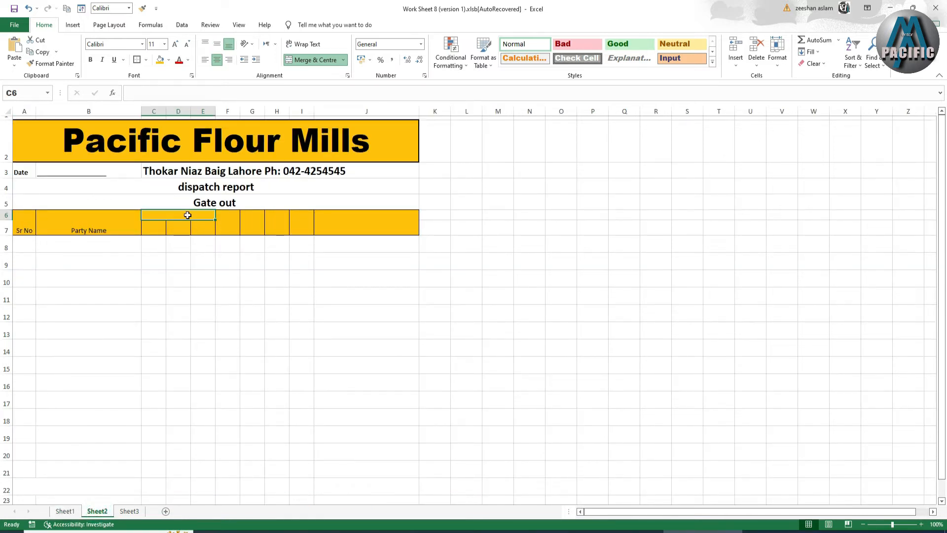
text(Atta)
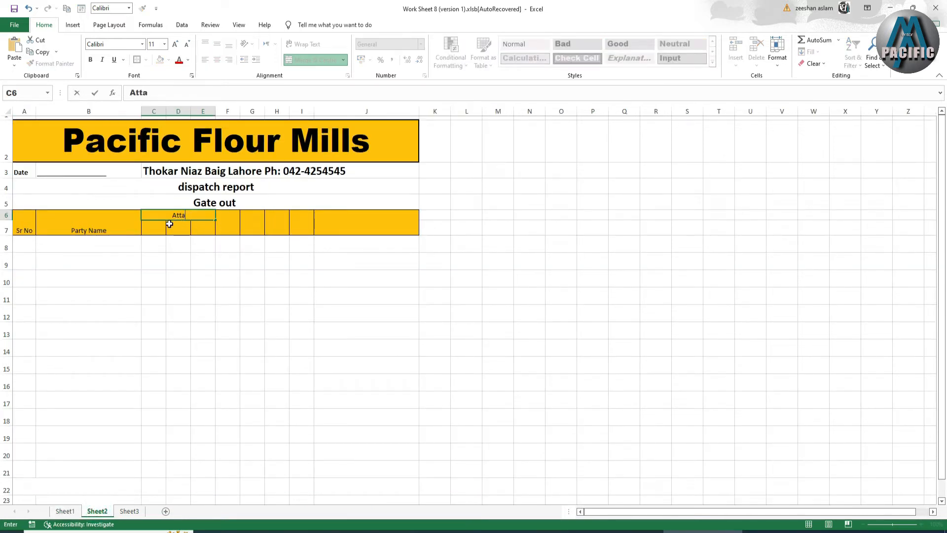
click(153, 225)
text(10)
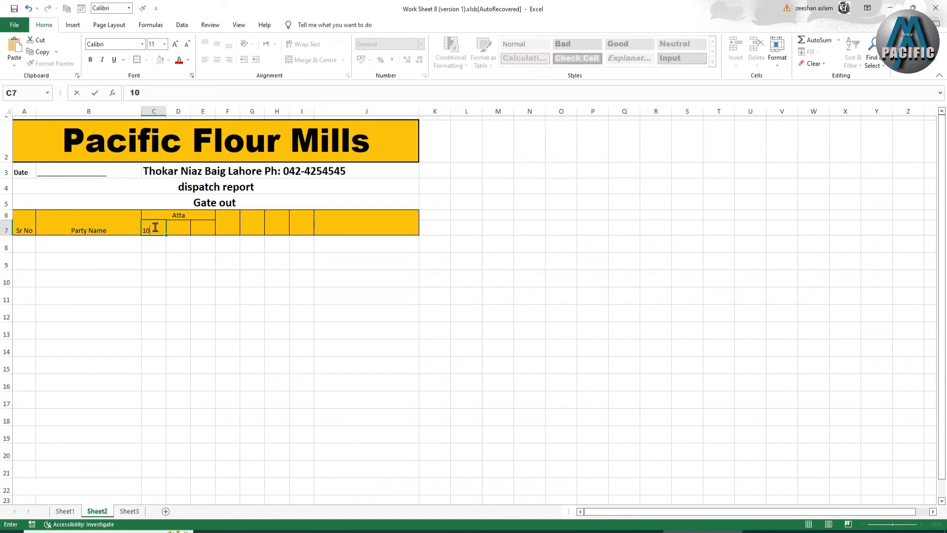
text( KG)
key(ctrl+Return)
key(Right)
text(2)
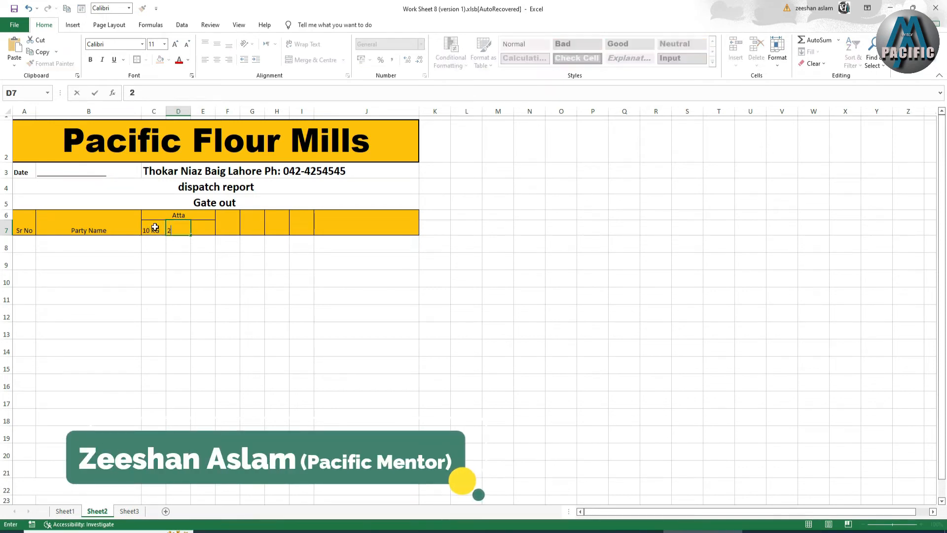
text(0 K)
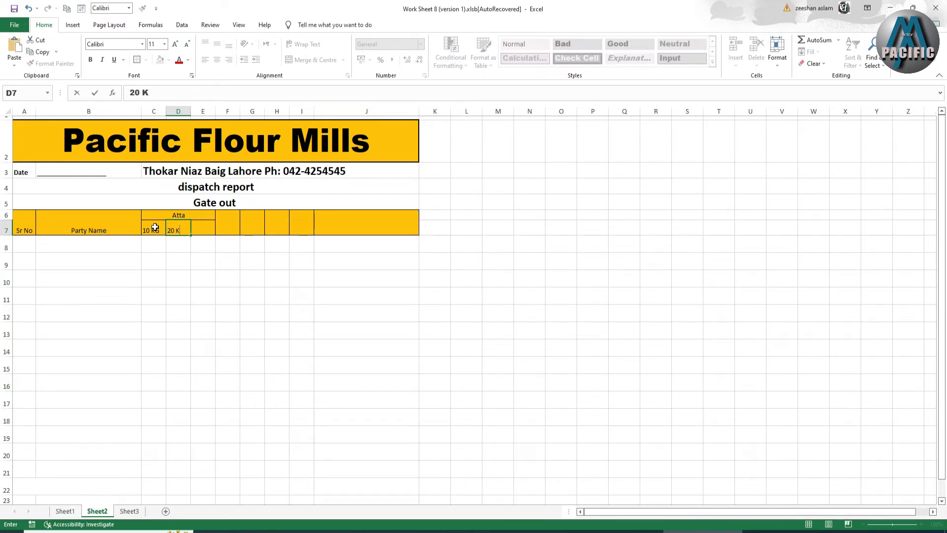
text(G)
key(Right)
text(79)
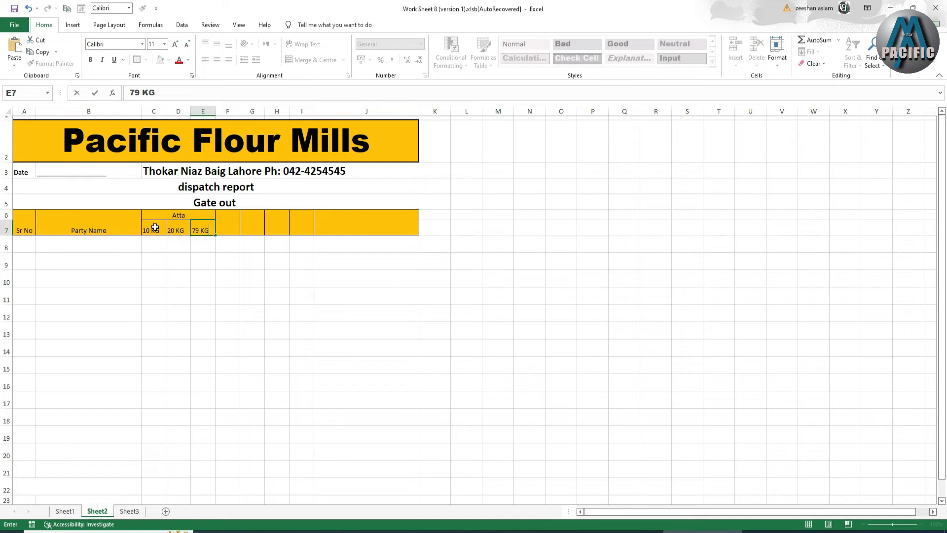
Add the Suji, Medda and Fine headings in F6 through H6.
click(227, 220)
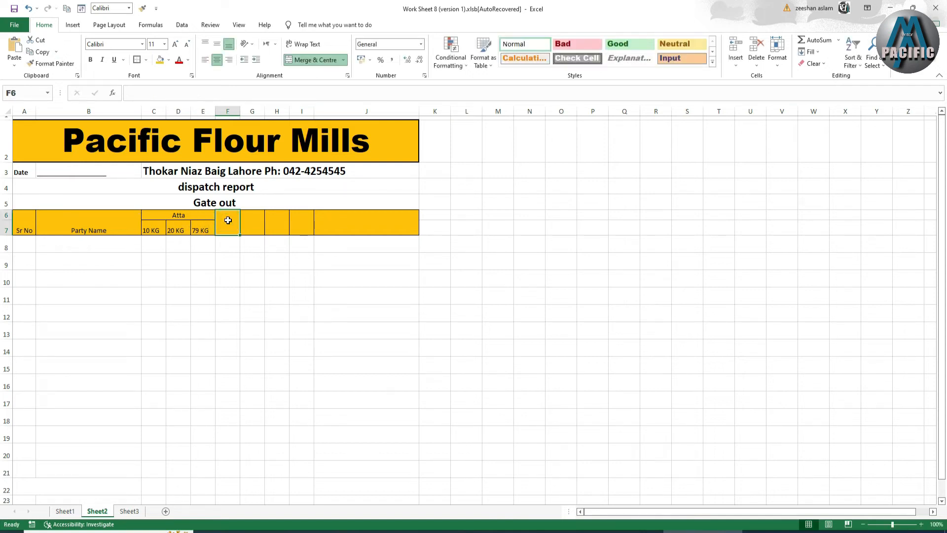
text(S)
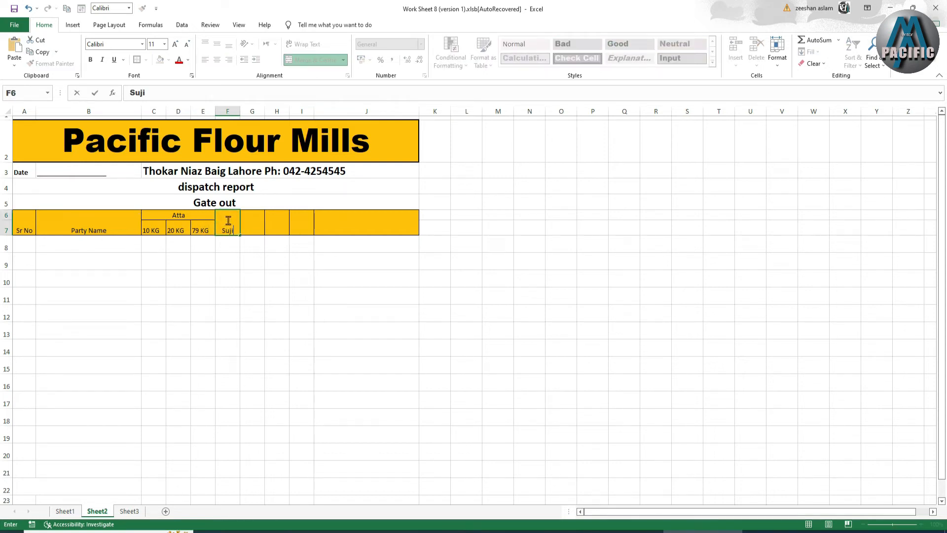
text(uji)
click(251, 224)
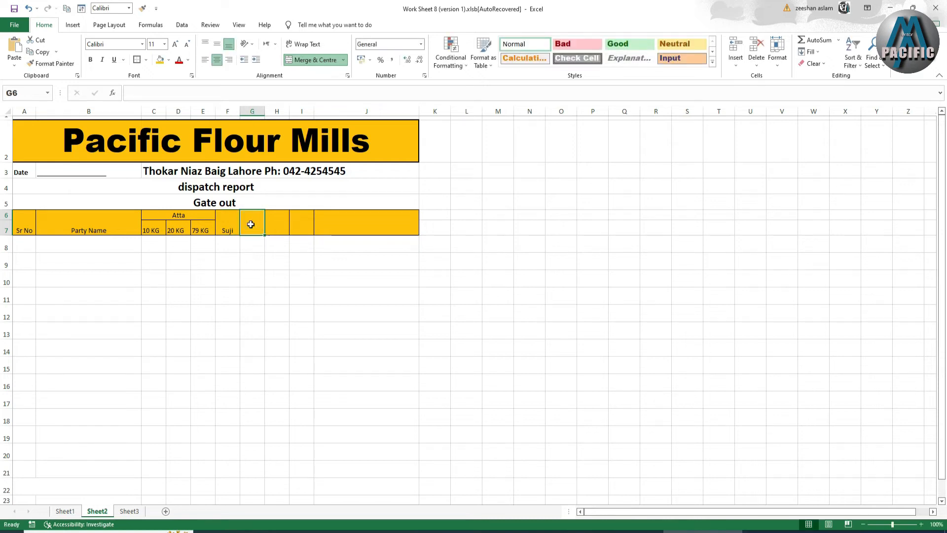
text(M)
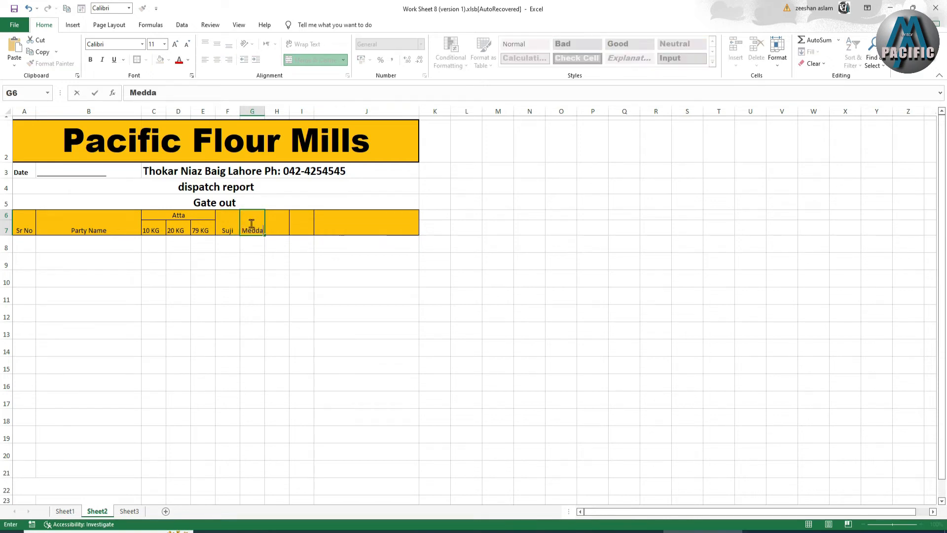
text(edda)
click(277, 229)
text(Fine)
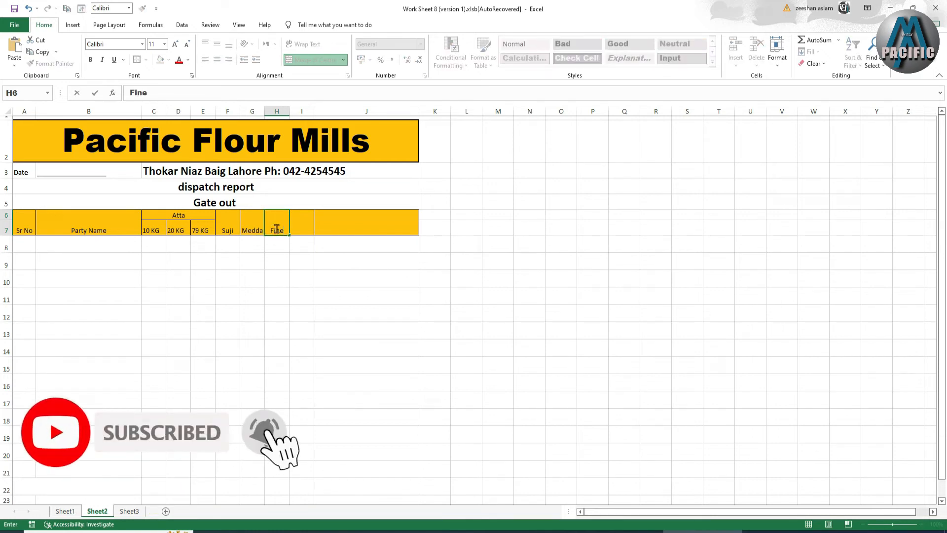
Add the Barn34 and Remarks headings in I6 and J6.
click(65, 511)
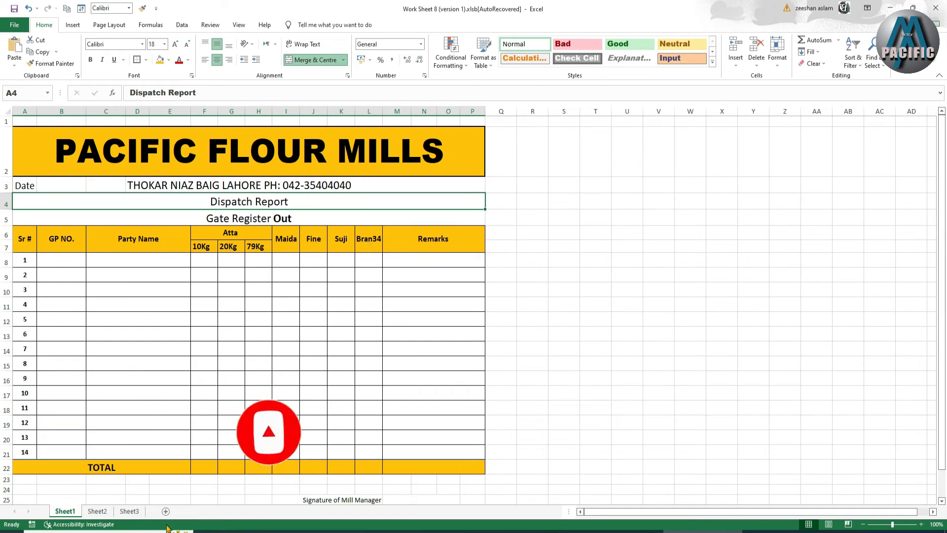
click(98, 511)
click(300, 218)
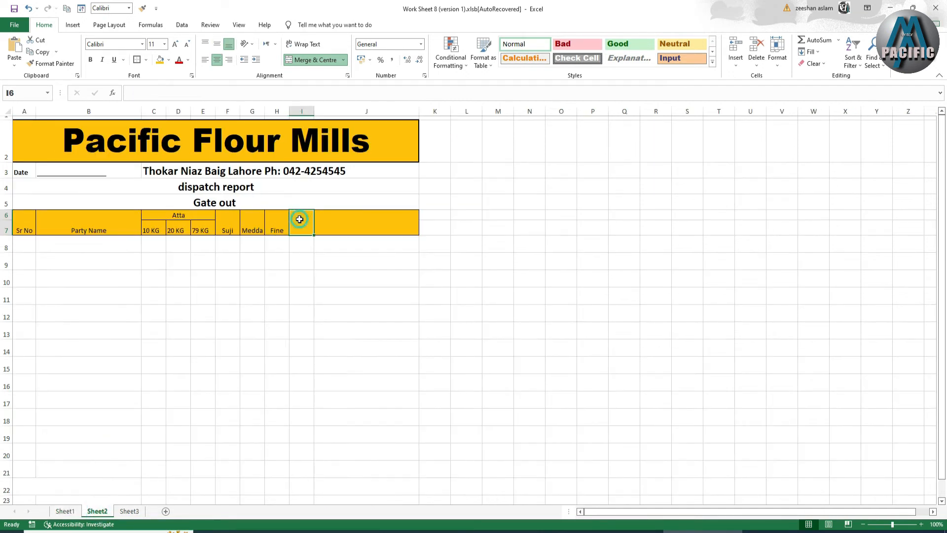
text(Barn34)
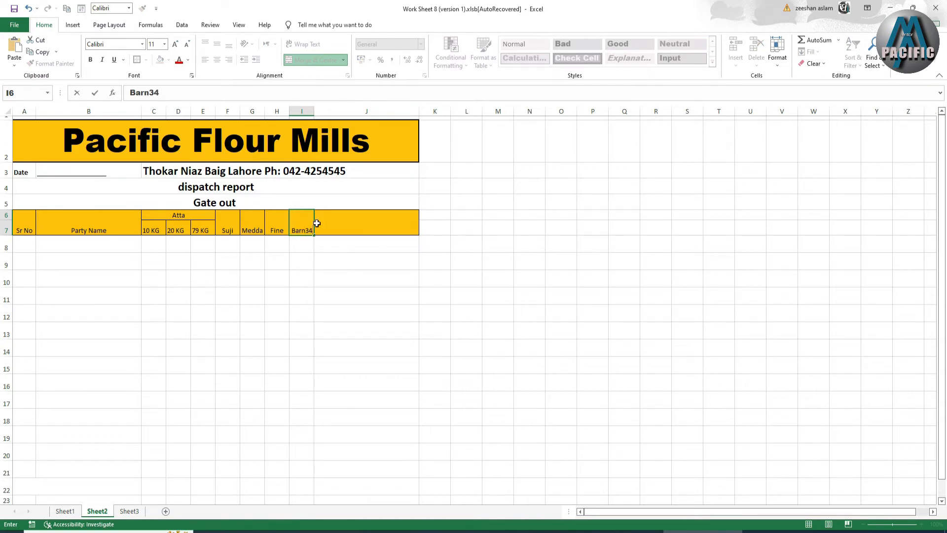
click(316, 224)
text(Remarks)
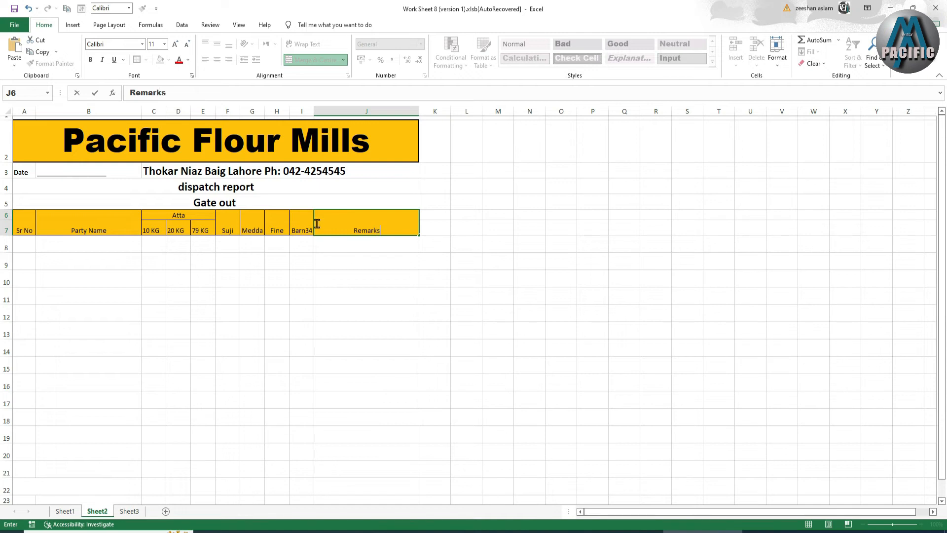
click(301, 278)
mouse_move(20, 224)
mouse_down()
mouse_move(302, 226)
mouse_move(351, 239)
mouse_up()
Make the A6:J7 headings middle-aligned, bold and 12 pt.
click(217, 43)
click(91, 60)
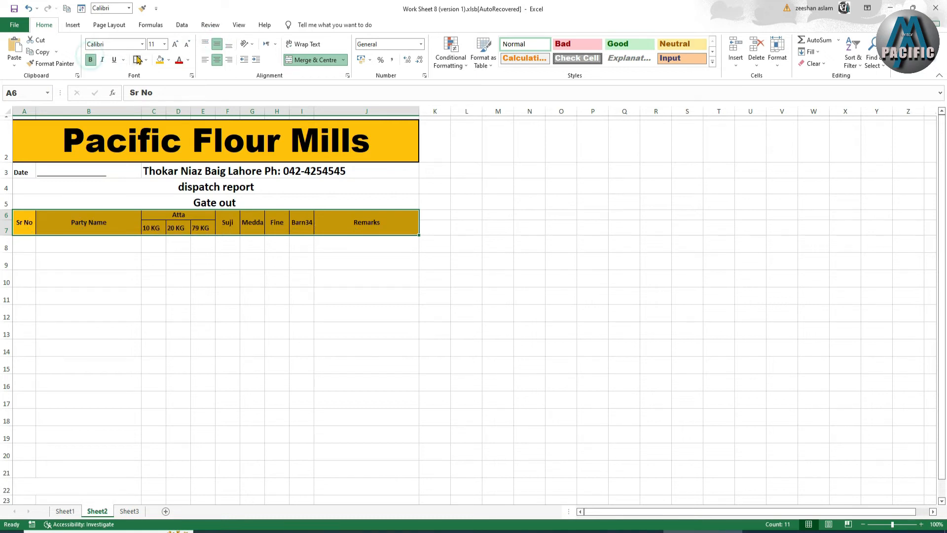
click(176, 44)
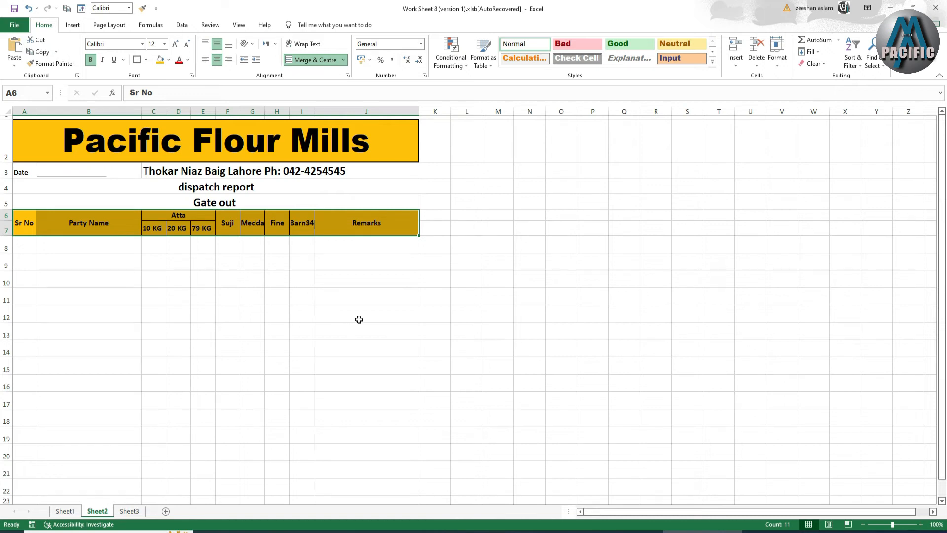
Fill the total row 22 across columns A–J with gold.
scroll(359, 319, down, 2)
drag(28, 425, 354, 423)
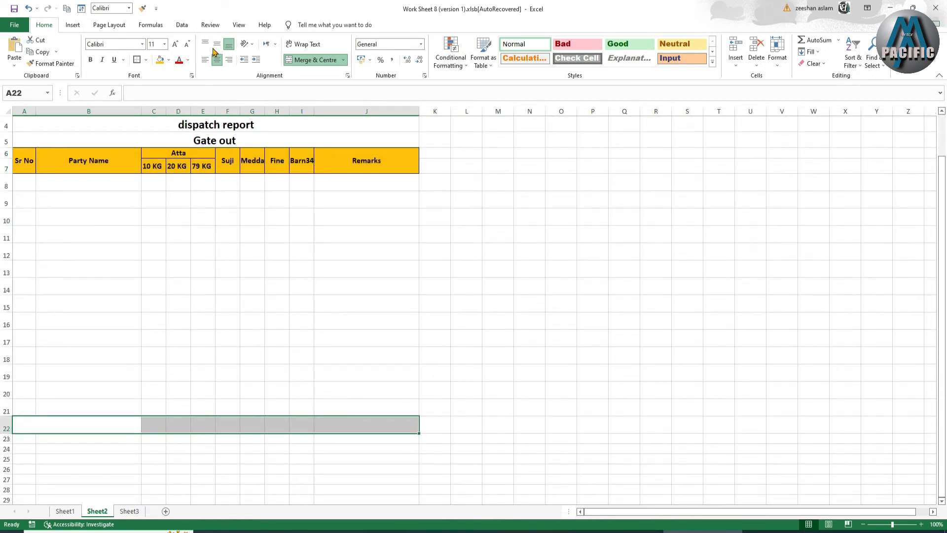
click(160, 60)
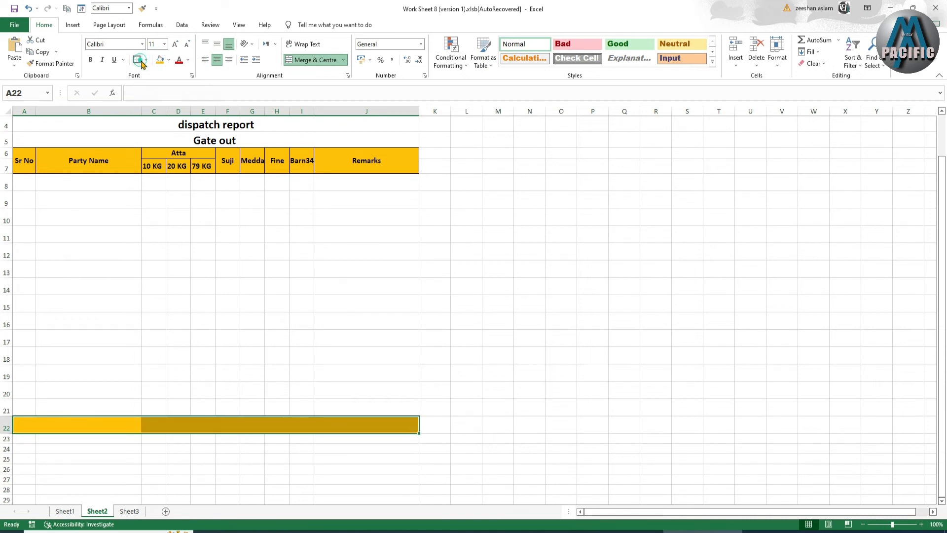
Give row 22 all borders plus a thick outside border.
click(143, 61)
click(145, 146)
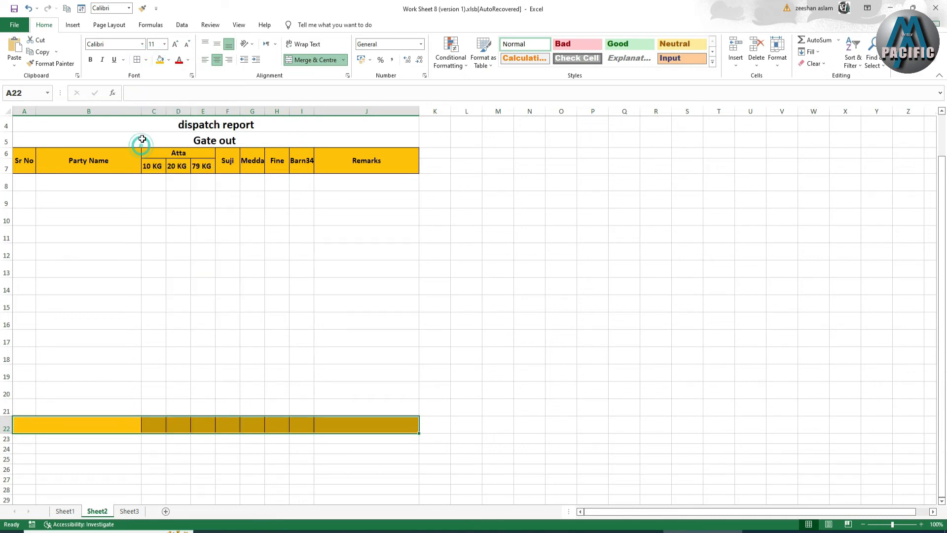
click(146, 59)
click(154, 173)
Apply all borders to the table body A8:J21 and check it against Sheet1.
click(34, 183)
mouse_move(34, 183)
mouse_down()
mouse_move(334, 245)
mouse_move(368, 410)
mouse_up()
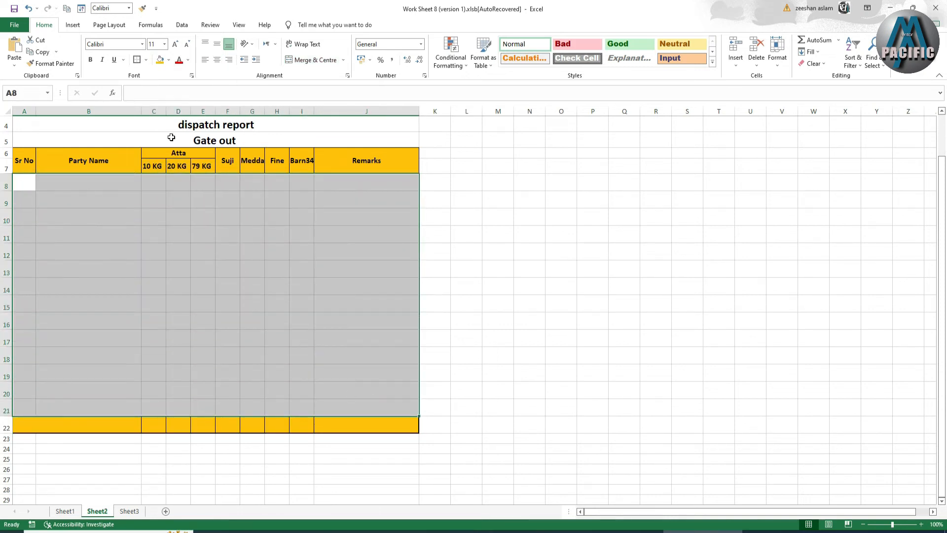
click(146, 61)
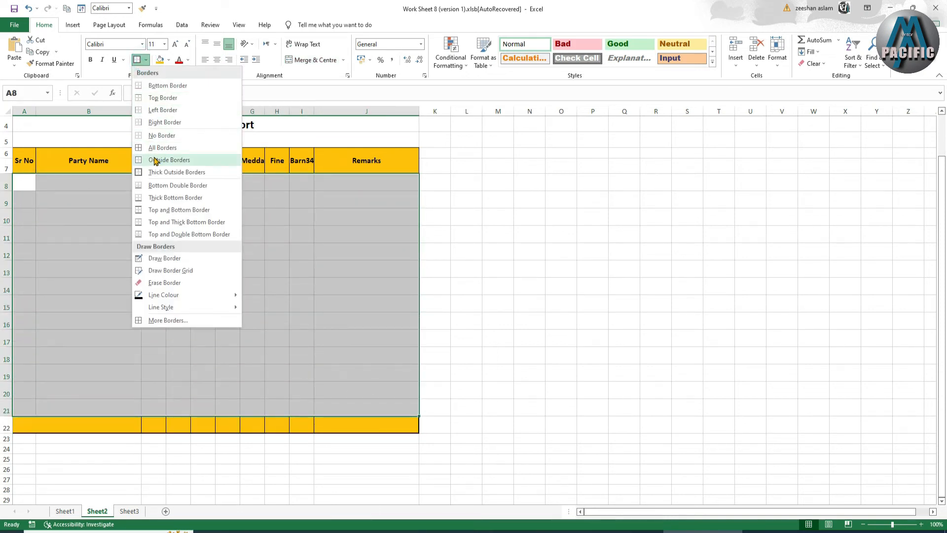
click(150, 148)
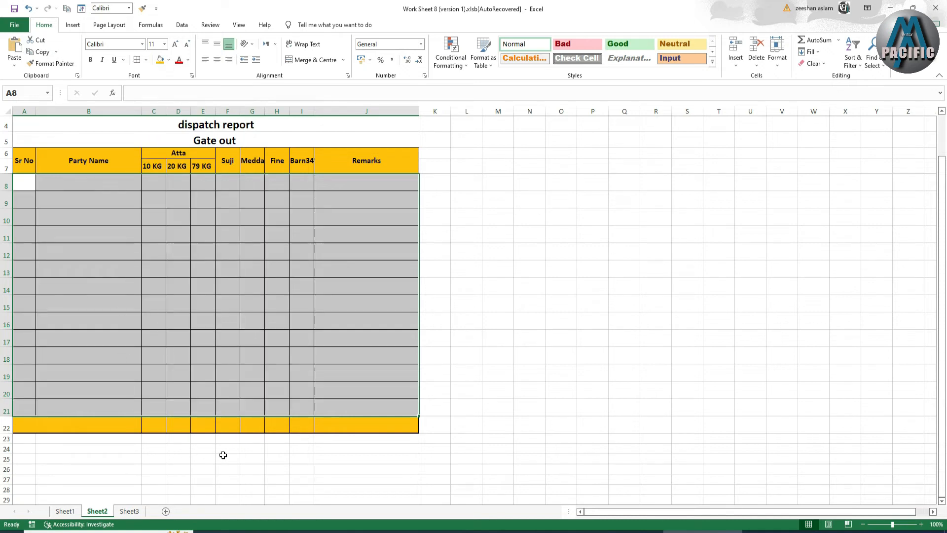
click(247, 471)
scroll(271, 389, up, 1)
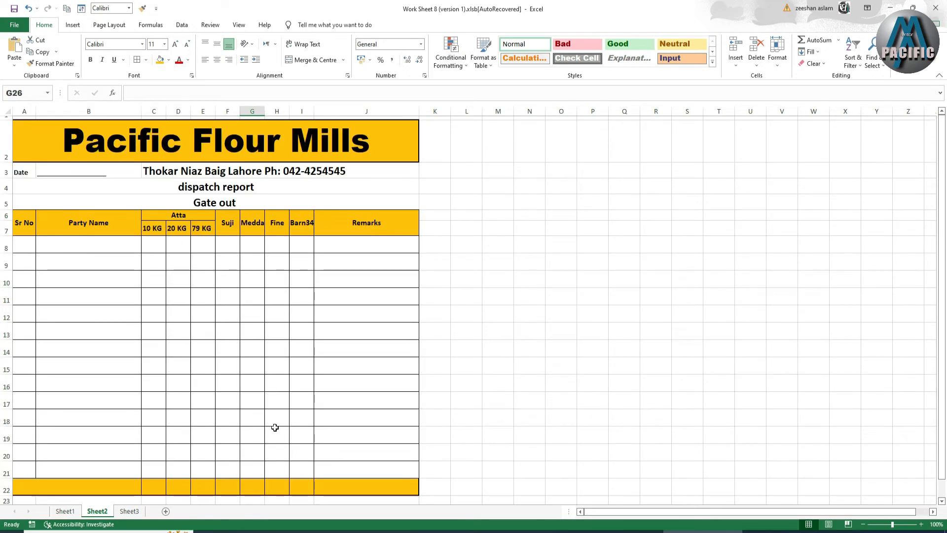
click(68, 511)
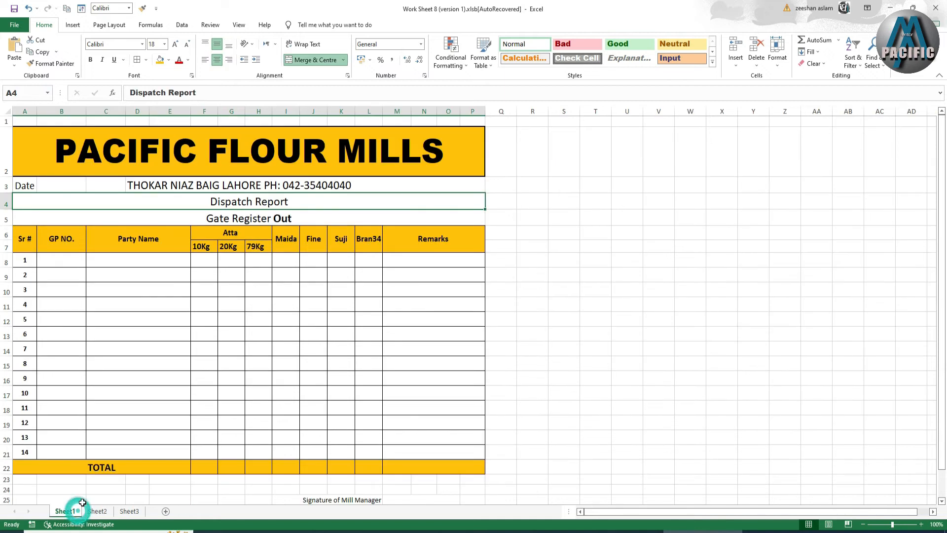
click(91, 511)
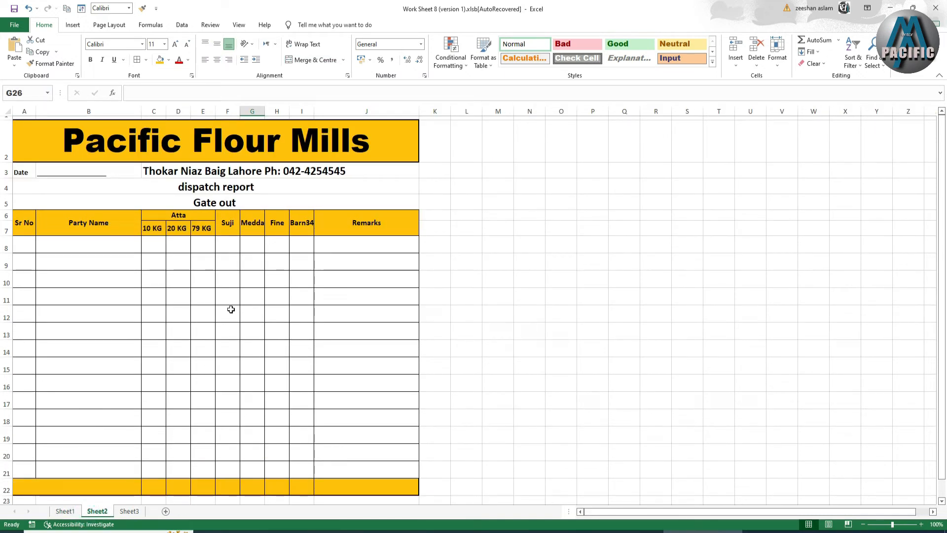
Enter serial numbers 1 and 2 in A8:A9 and centre them.
click(21, 241)
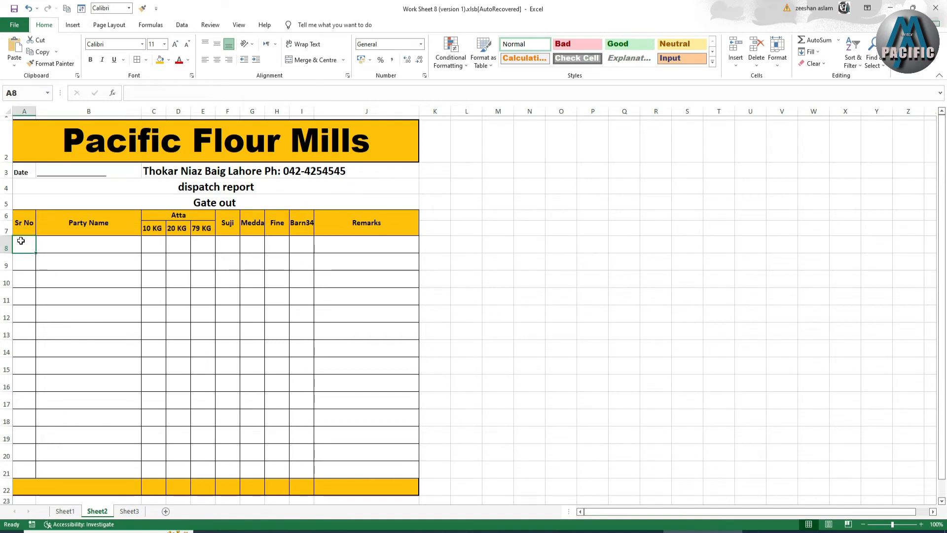
text(1)
key(Return)
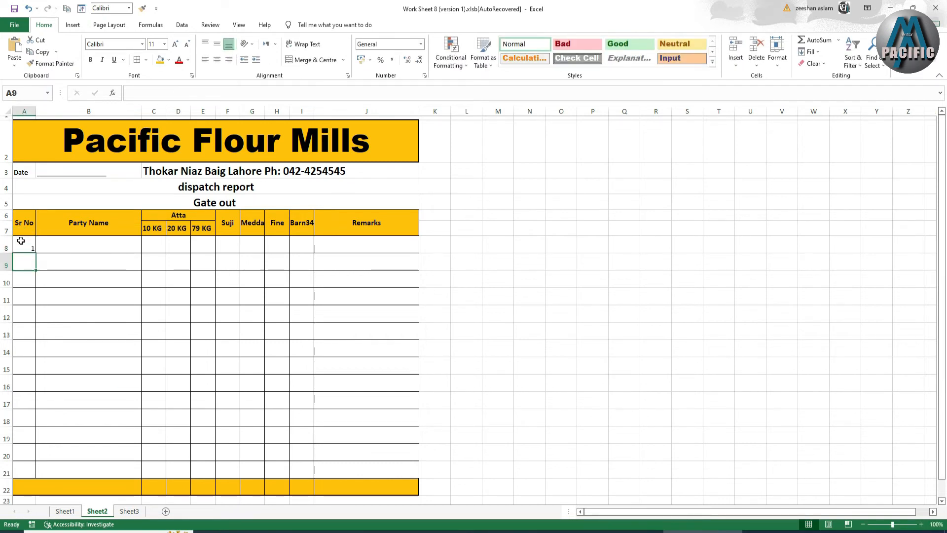
text(21)
key(BackSpace)
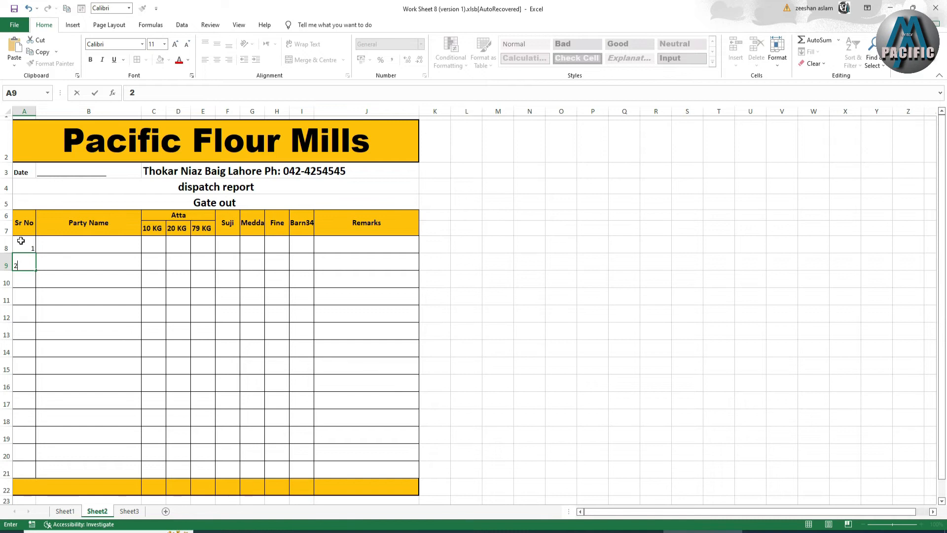
click(50, 279)
drag(31, 248, 36, 479)
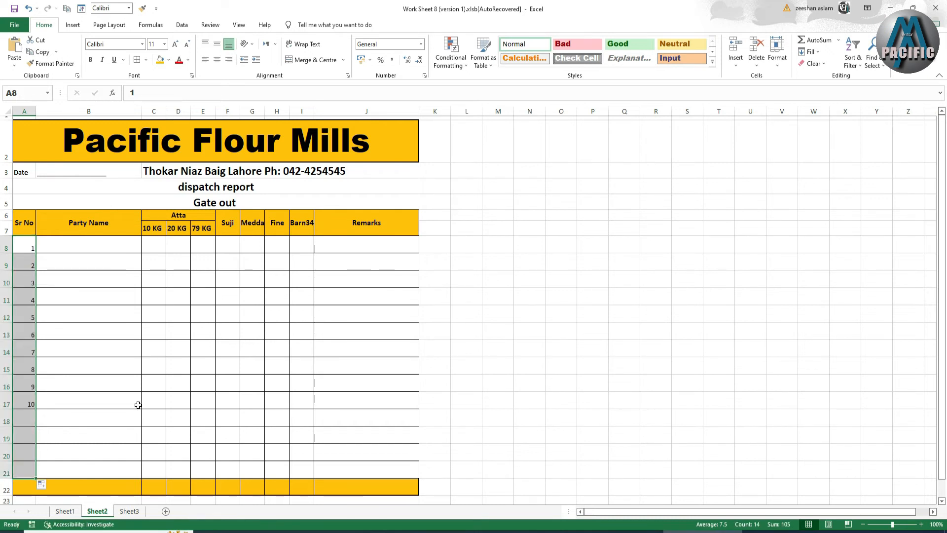
click(217, 59)
Fill row 8 with party XYZ and quantities 10, 20, 20, 1, 2 and 40.
click(91, 241)
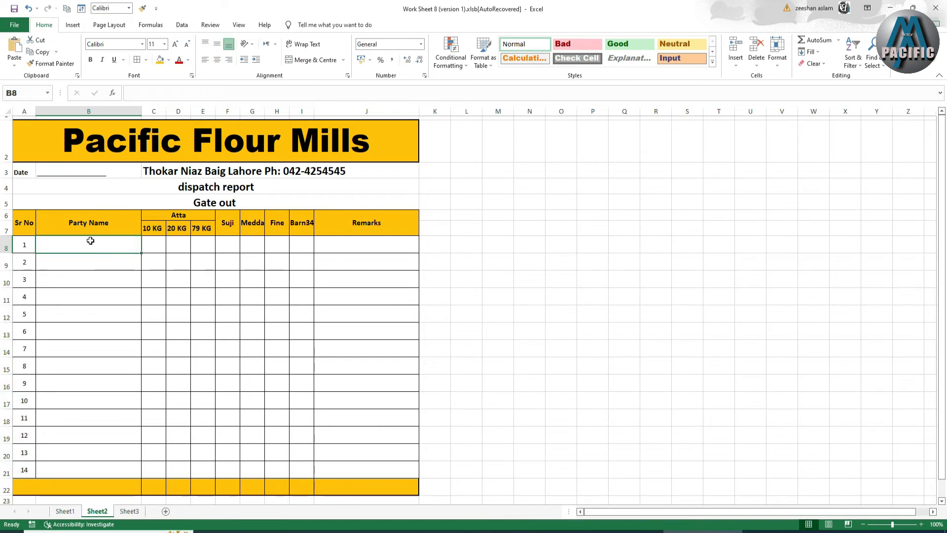
text(XYZ)
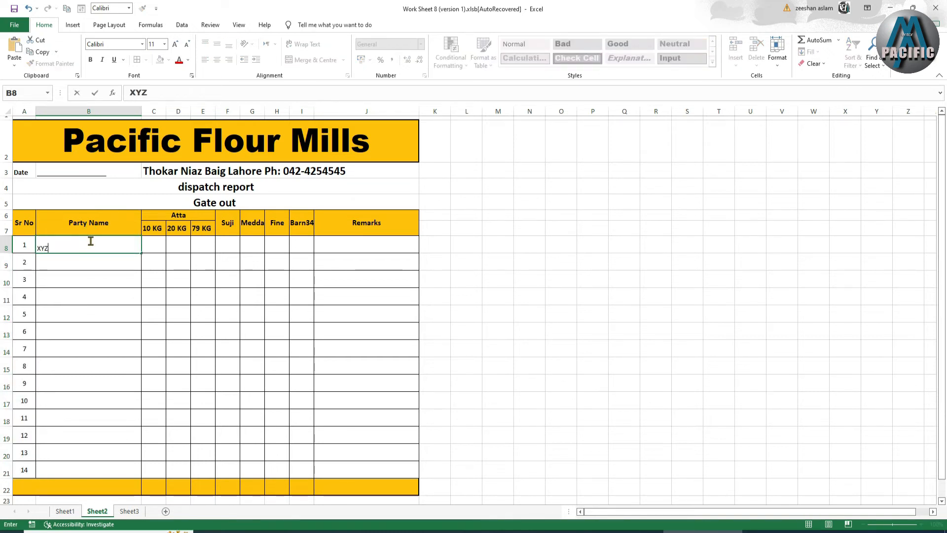
click(164, 245)
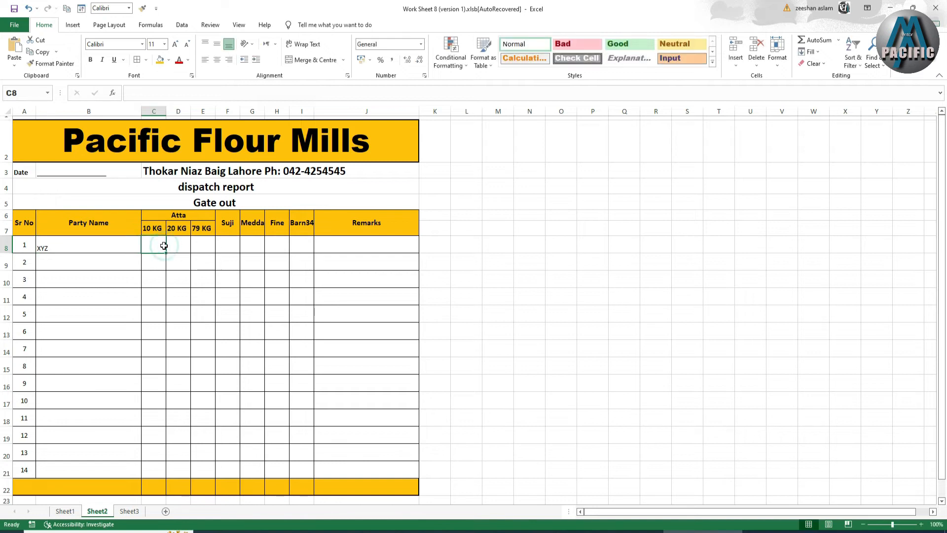
text(10)
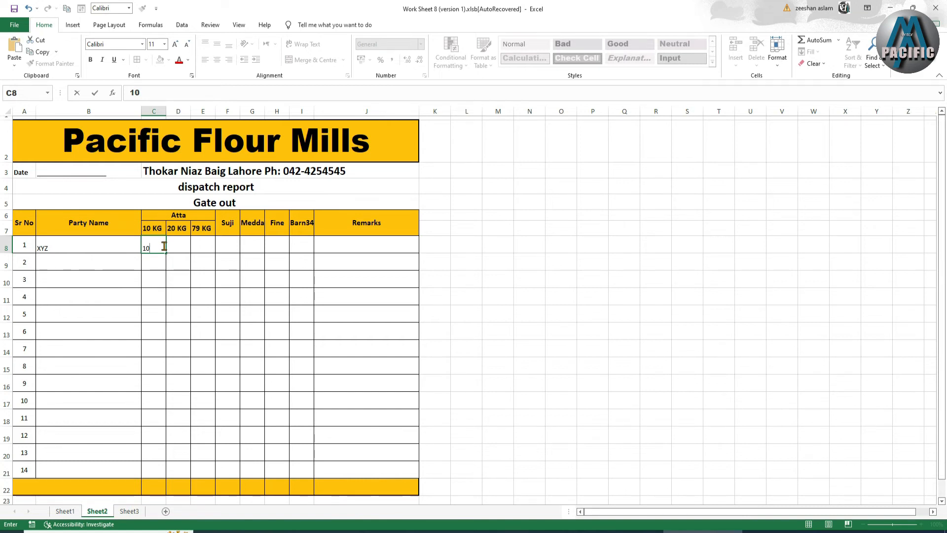
key(Tab)
text(20)
key(Tab)
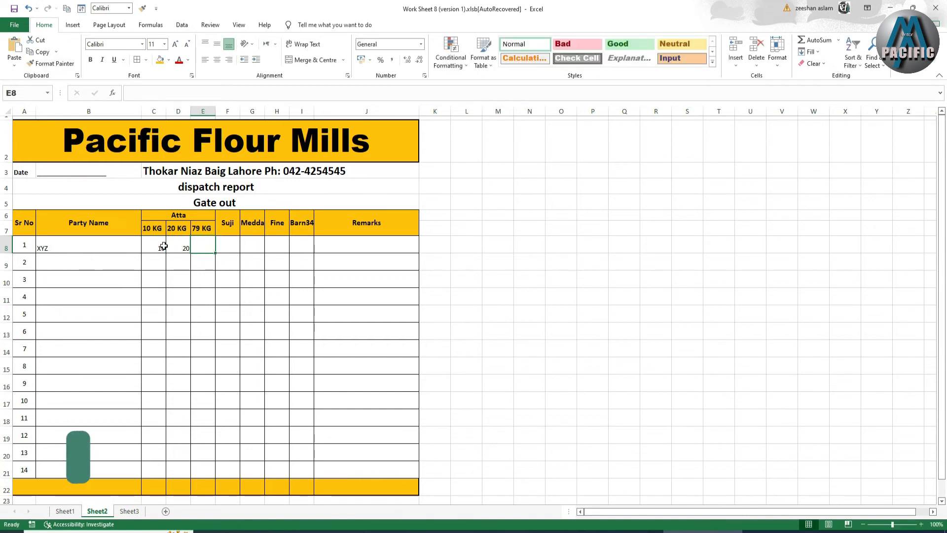
text(20)
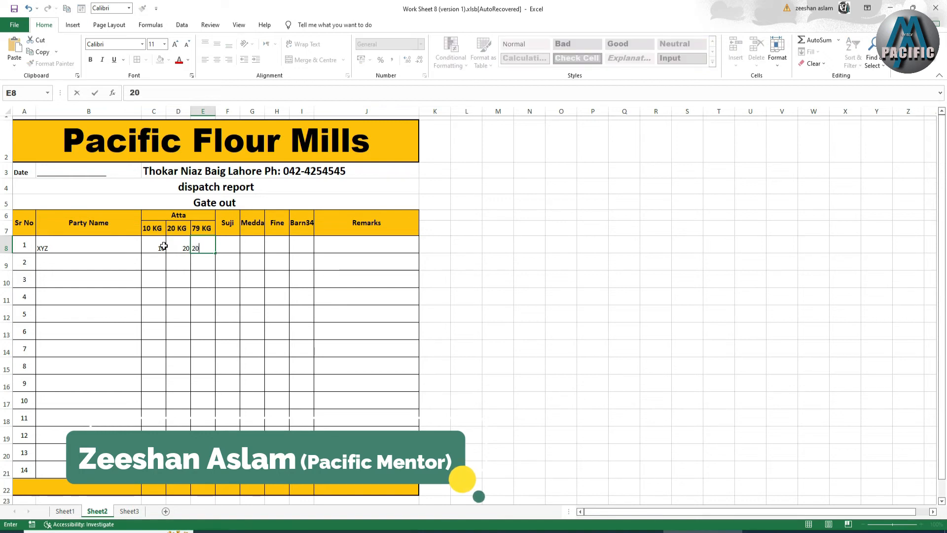
key(Tab)
text(1)
key(Tab)
text(2)
key(Tab)
text(40)
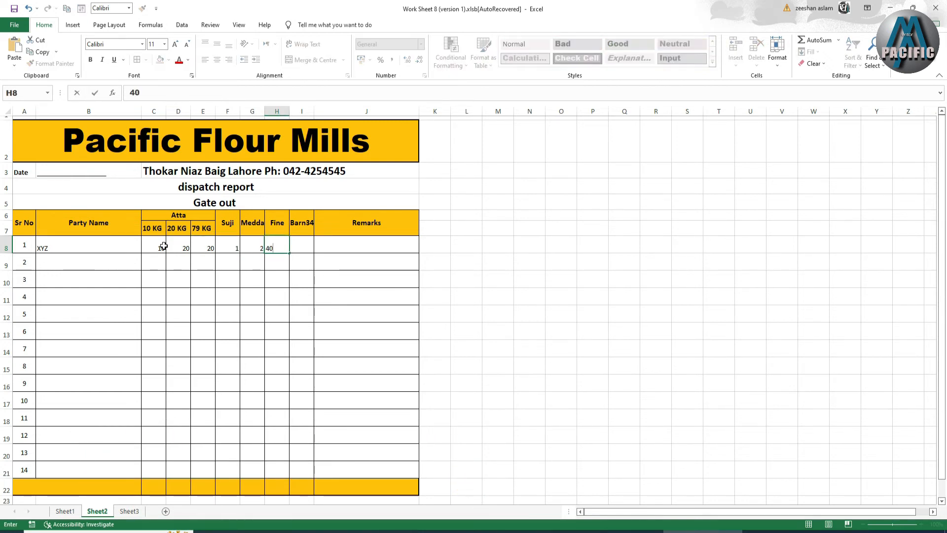
key(Tab)
Enter 20 for Barn34, then AutoSum the 10 KG, 20 KG and 79 KG columns into C22:E22.
text(20)
click(196, 302)
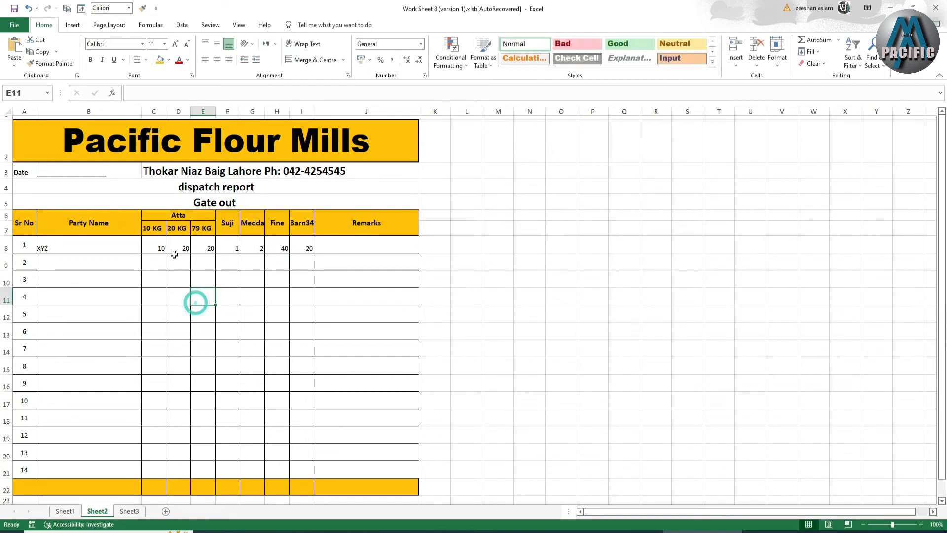
drag(158, 247, 161, 486)
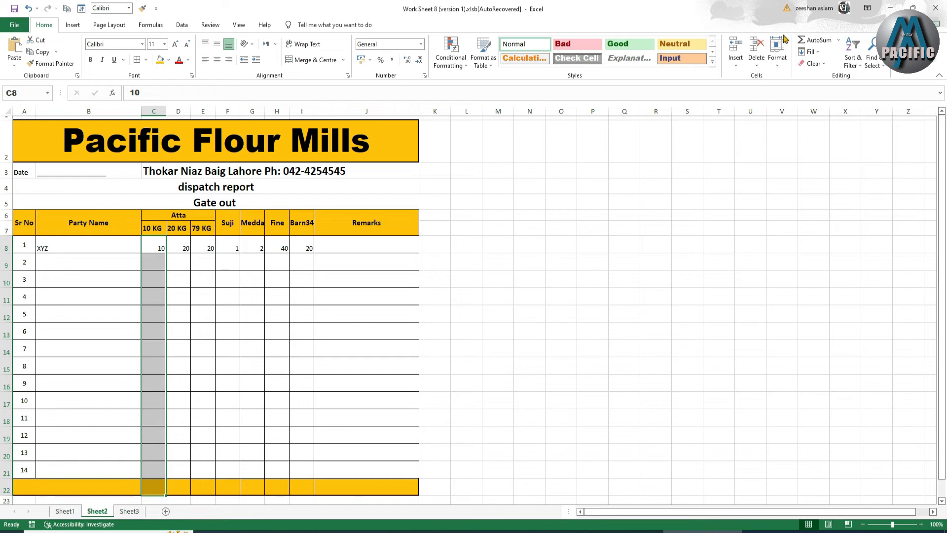
click(809, 39)
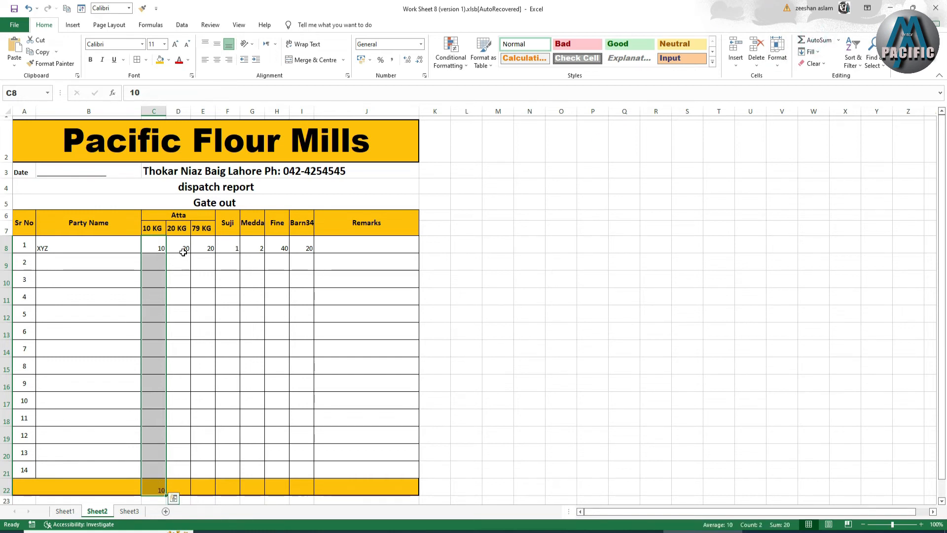
drag(178, 247, 172, 444)
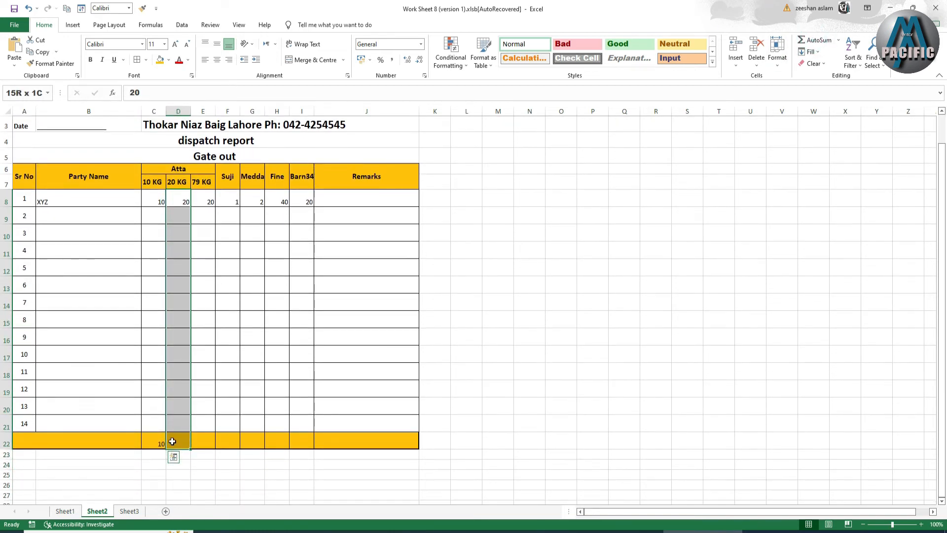
click(810, 41)
drag(200, 202, 199, 440)
click(819, 40)
AutoSum the Suji, Medda, Fine and Barn34 columns into F22:I22.
drag(236, 202, 226, 442)
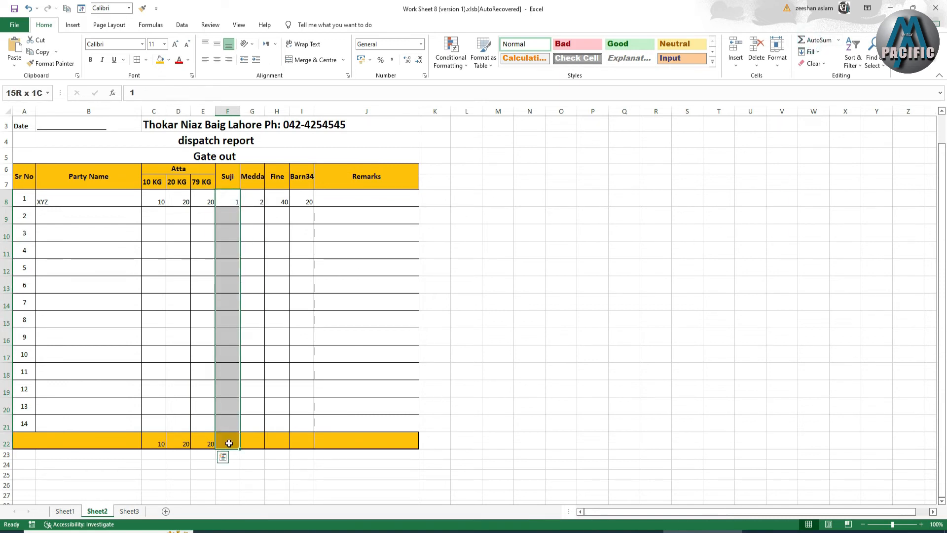
click(819, 41)
drag(251, 200, 252, 442)
click(799, 45)
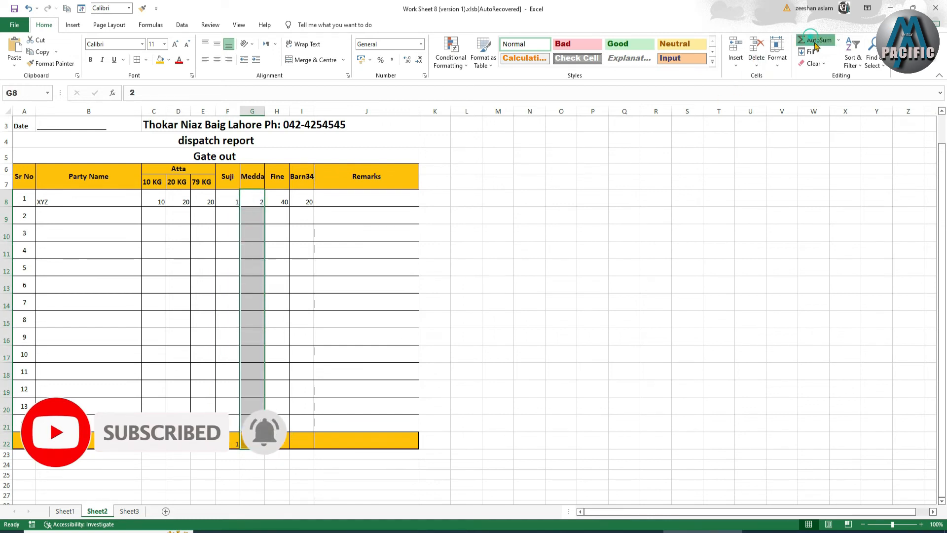
click(270, 198)
drag(277, 236, 276, 440)
click(804, 41)
drag(301, 199, 303, 437)
click(809, 40)
Center and middle-align the row 22 totals and the quantities in C8:I21.
drag(158, 444, 313, 442)
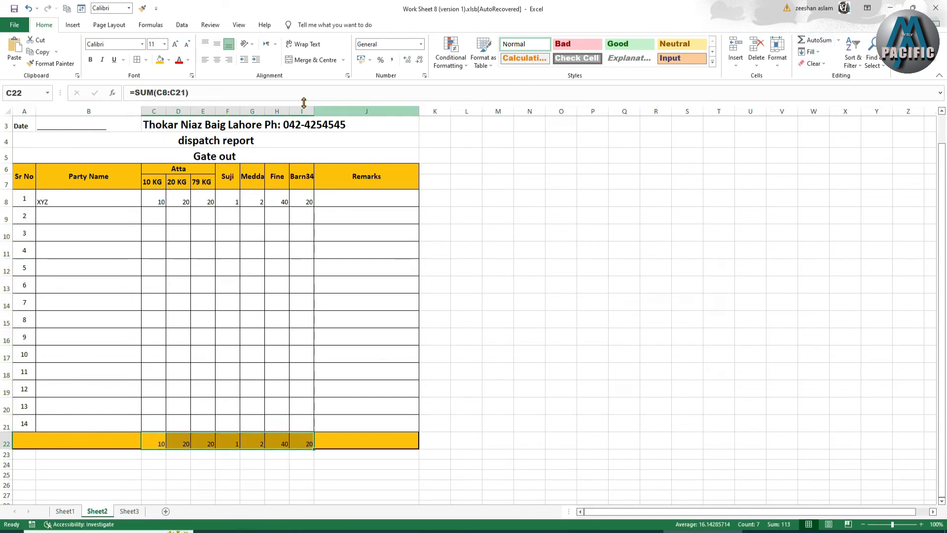
click(217, 59)
click(217, 44)
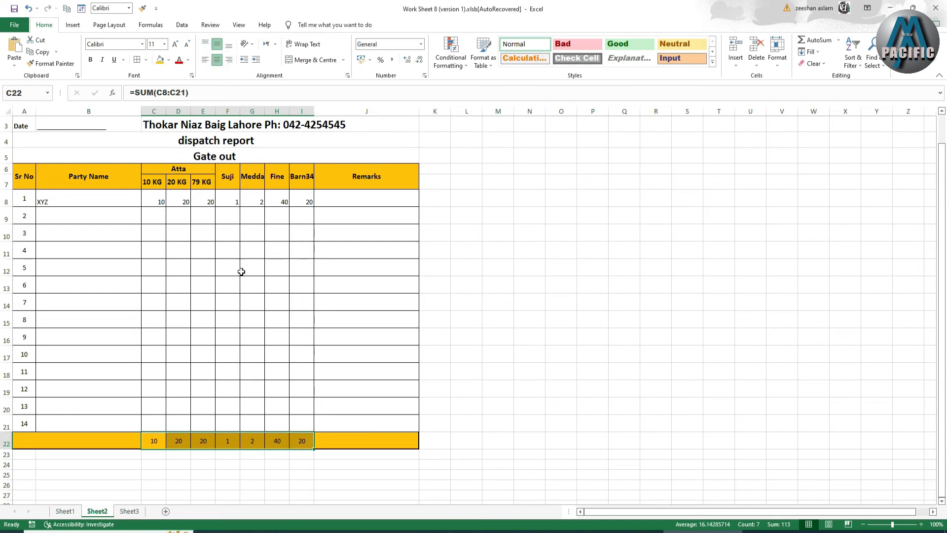
drag(156, 195, 295, 419)
click(217, 60)
click(217, 44)
Enter party ABC in B9 with quantities 20, 30, 40, 60, 30, 2, 40 across row 9.
click(57, 222)
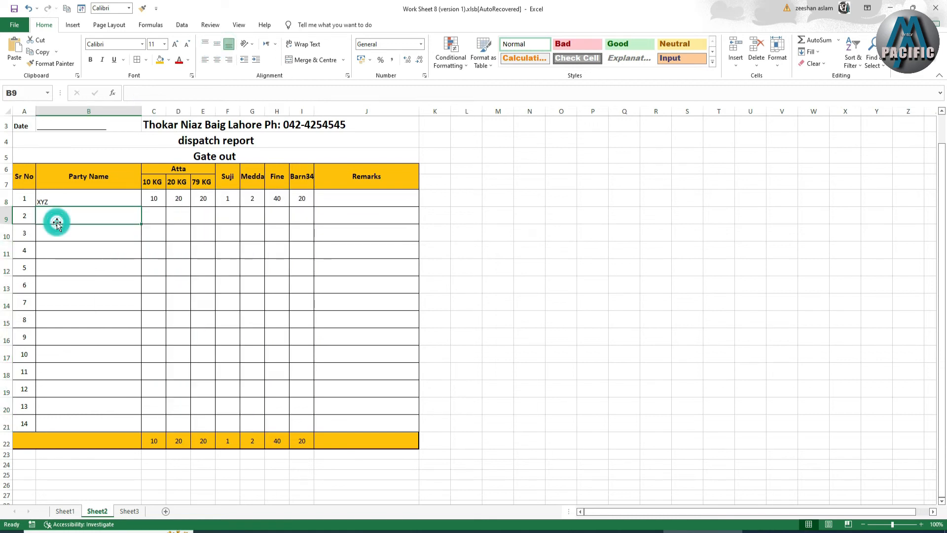
text(ABC)
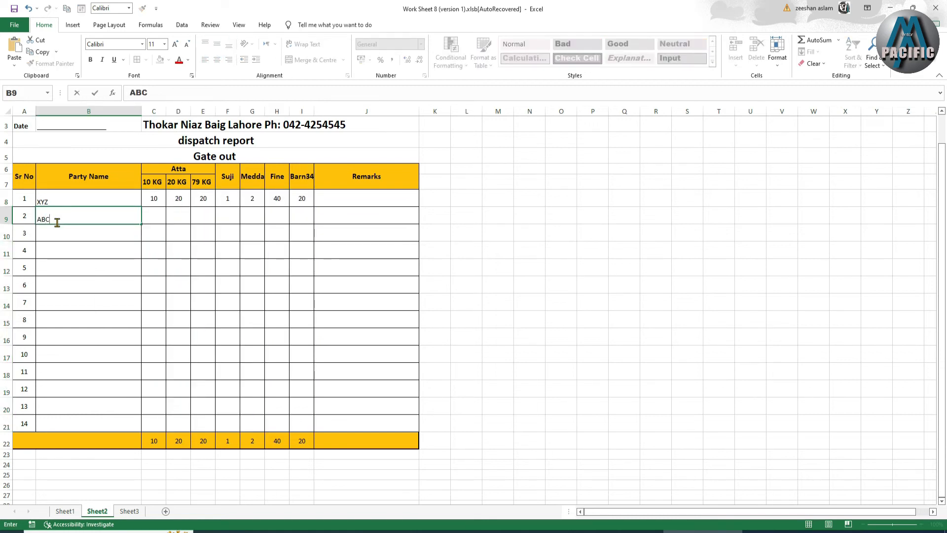
key(ctrl+Return)
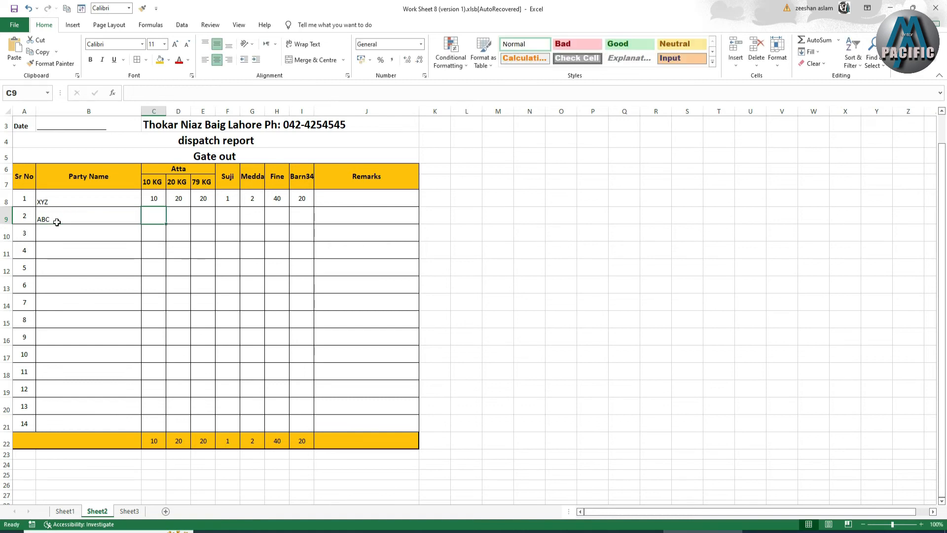
text(20)
key(Tab)
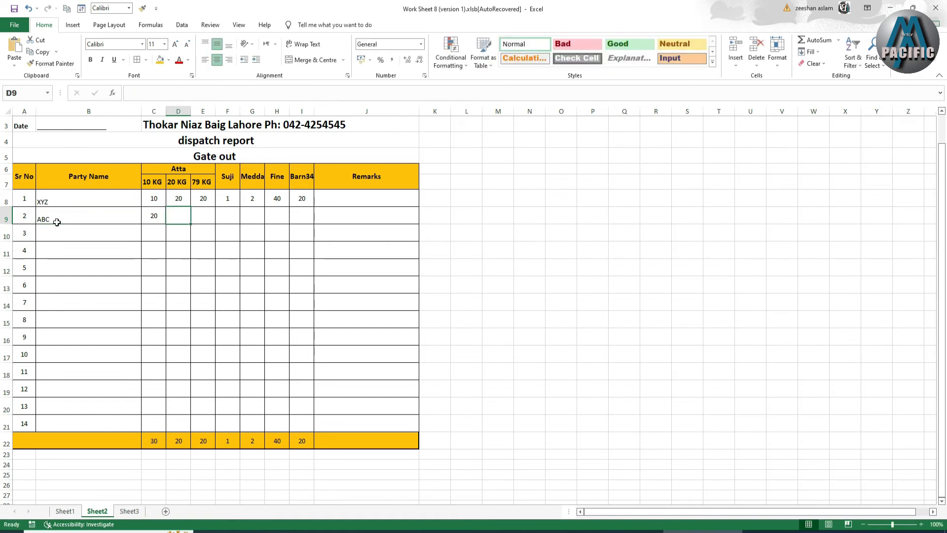
text(30)
key(Tab)
text(40)
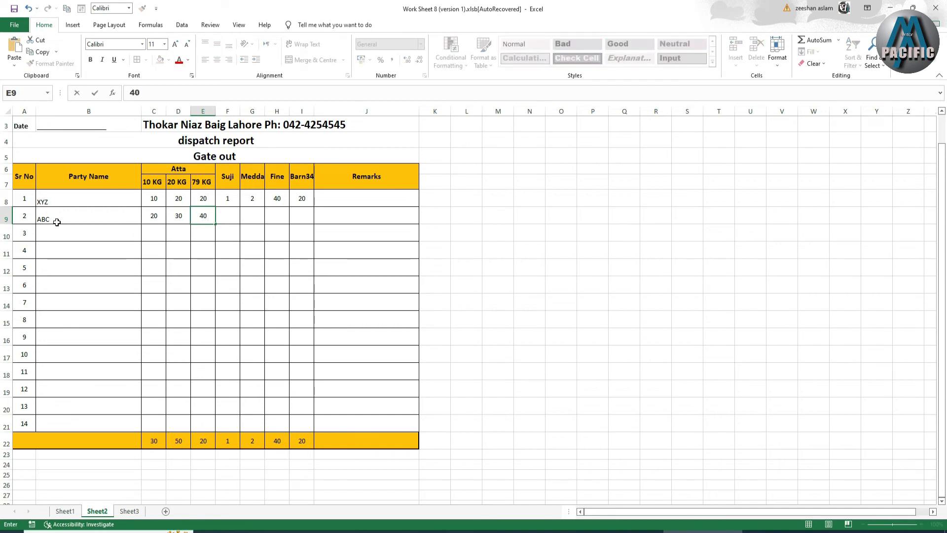
key(Tab)
text(60)
key(Tab)
text(30)
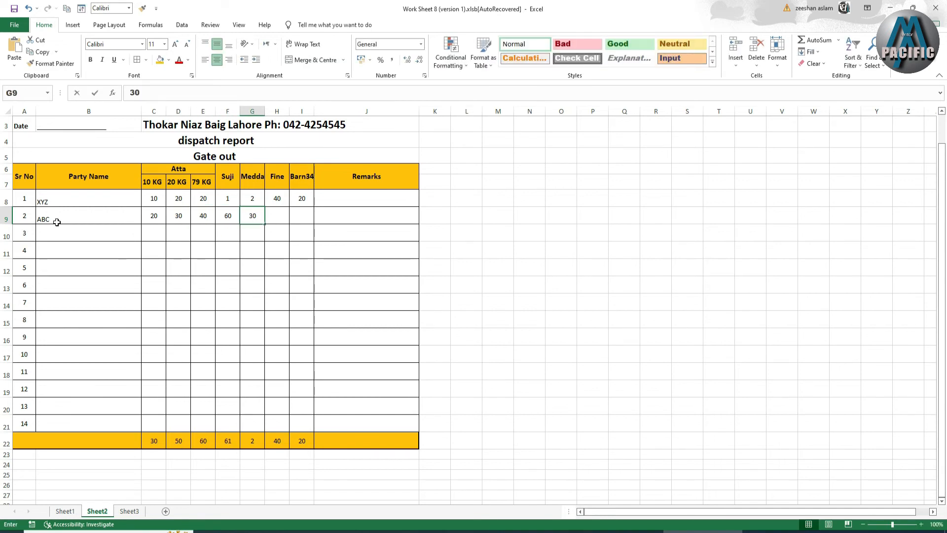
key(Tab)
text(2)
key(Tab)
text(40)
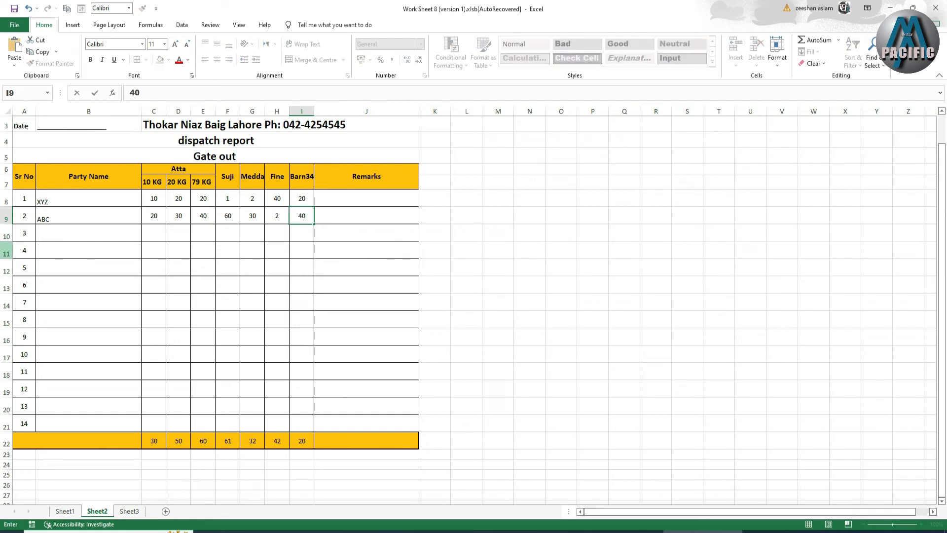
Fill row 9's quantities down through row 21 and check the row 22 total formulas.
drag(154, 217, 315, 430)
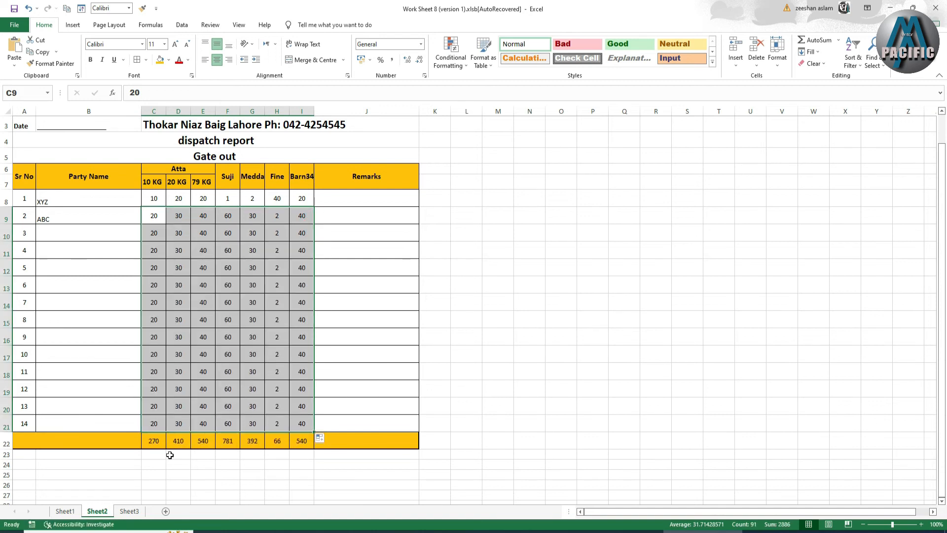
click(150, 447)
click(298, 442)
click(277, 442)
click(244, 445)
click(203, 443)
click(175, 443)
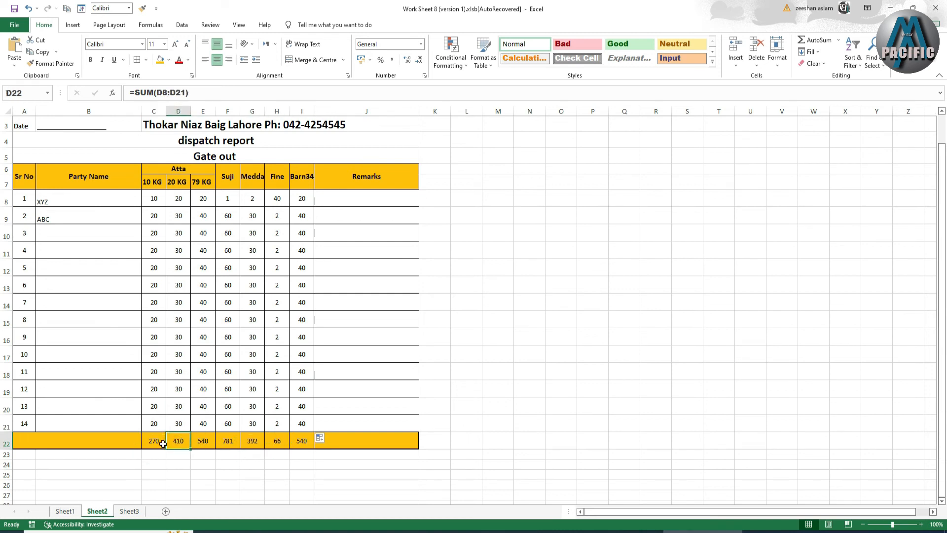
click(161, 444)
click(56, 128)
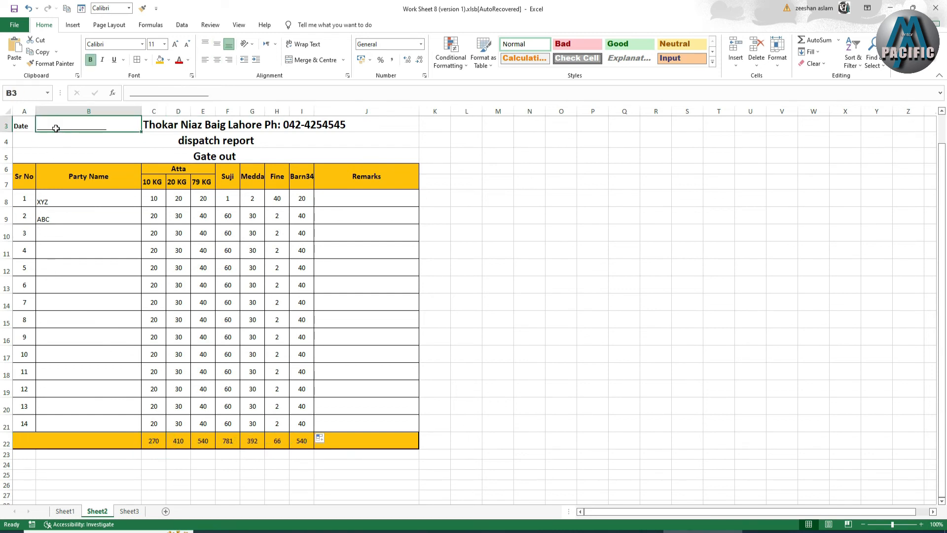
Copy ABC down the Party Name column to row 21.
click(52, 223)
drag(142, 226, 137, 427)
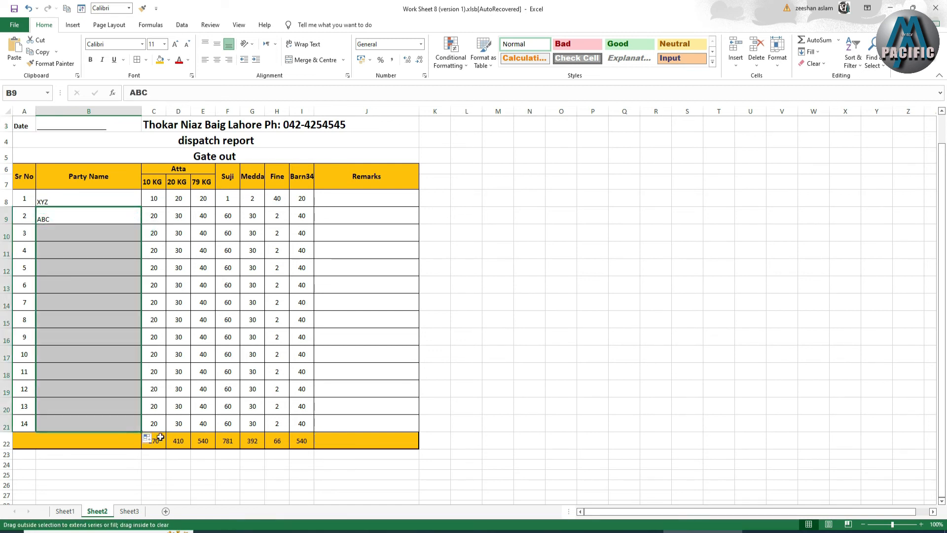
click(357, 199)
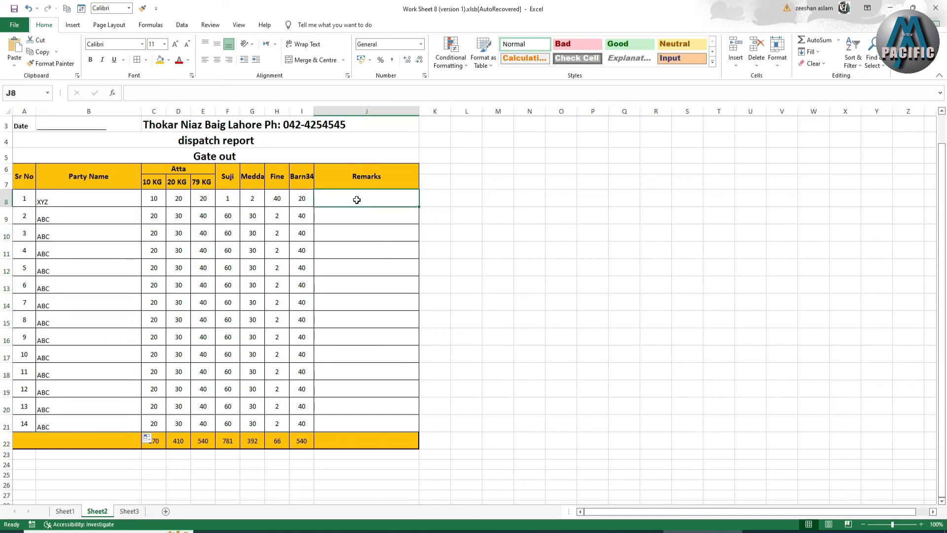